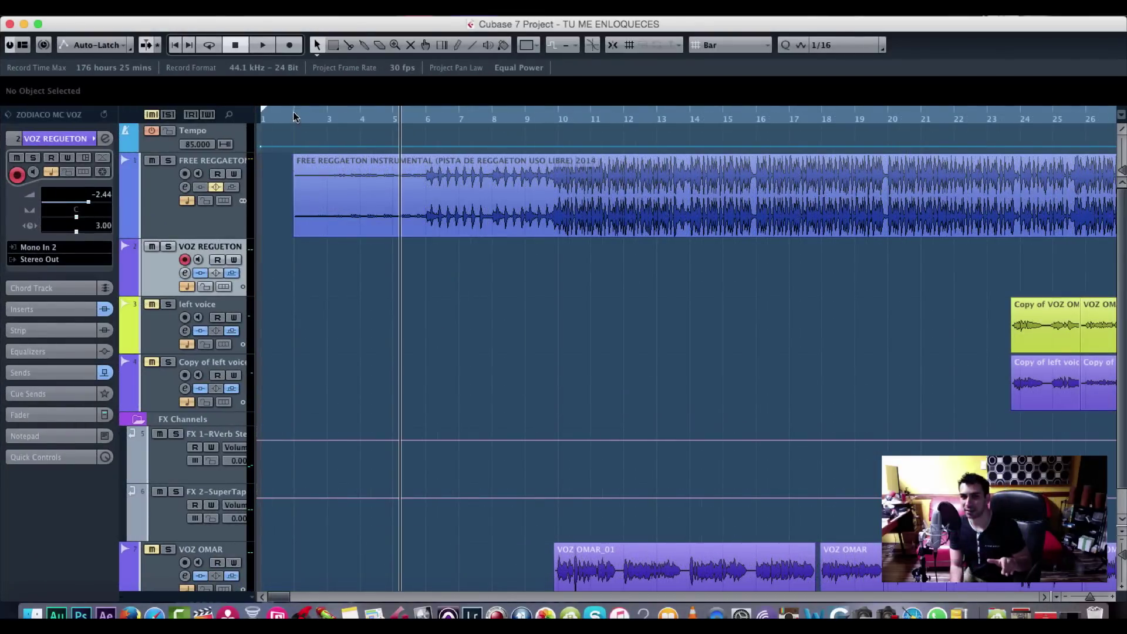
Play the reggaeton instrumental from about bar 9 to hear where the beat comes in
left_click(296, 116)
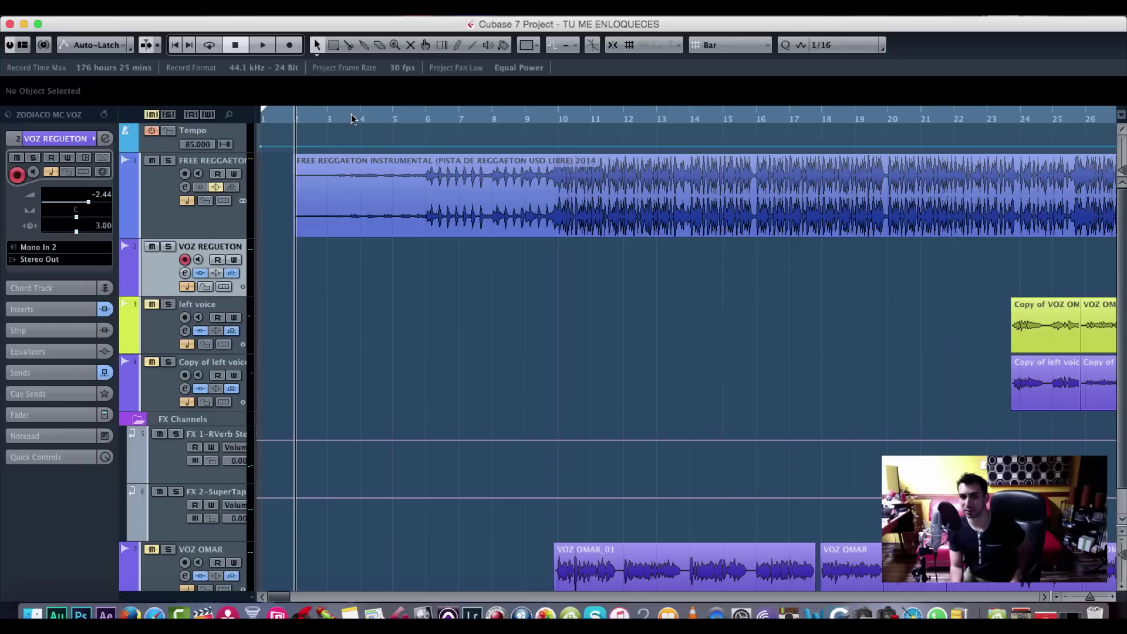
left_click(539, 115)
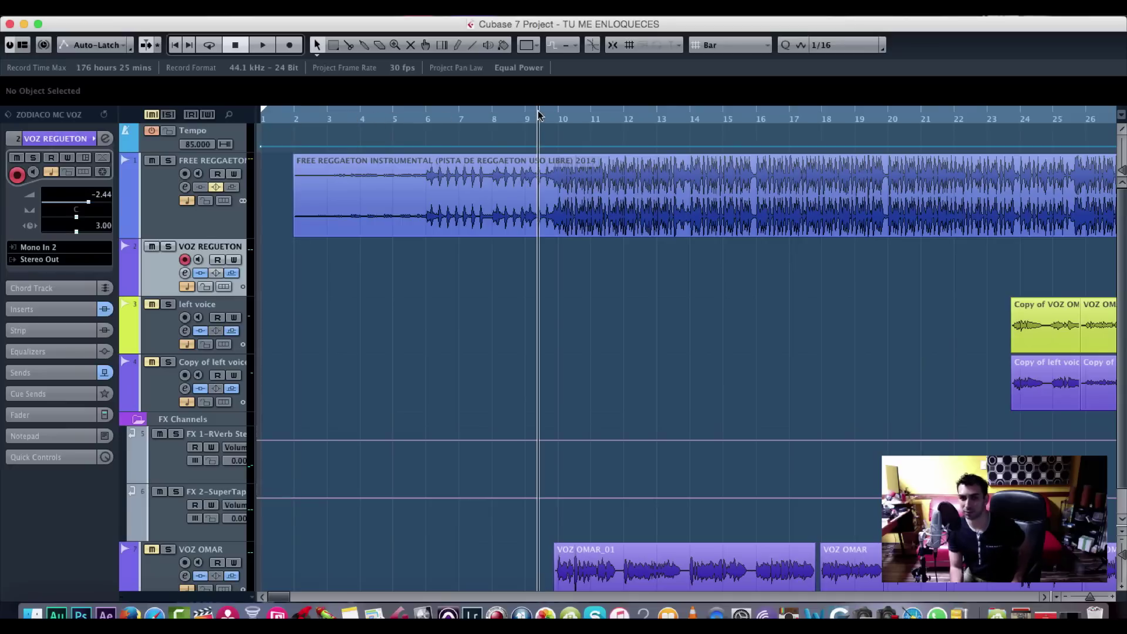
key("space")
scroll(574, 240, "down", 1)
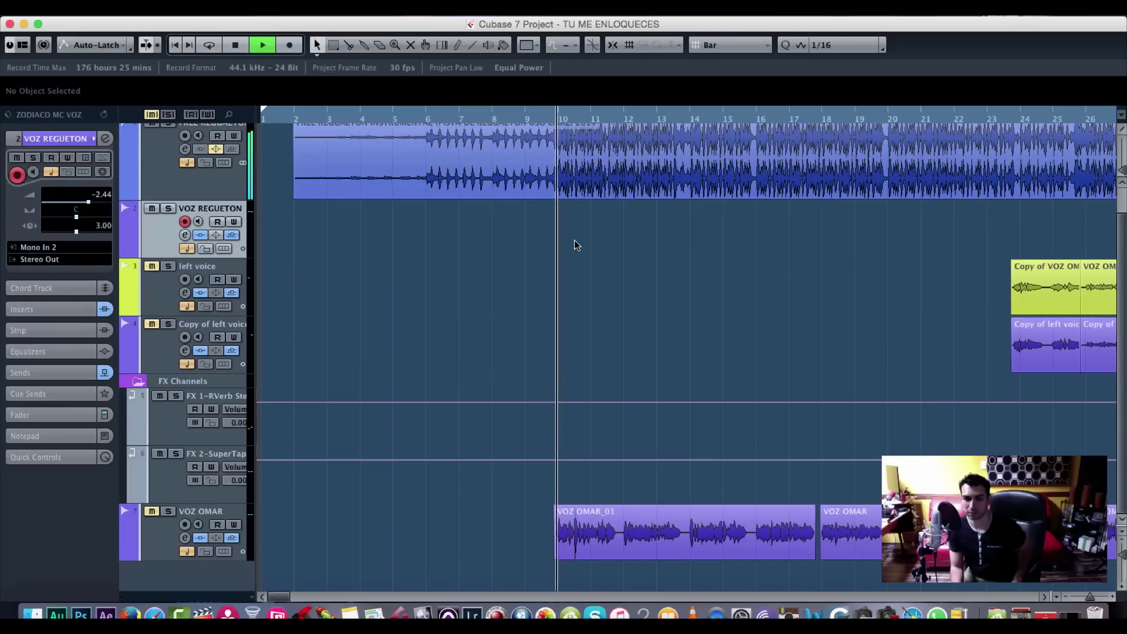
scroll(575, 244, "up", 1)
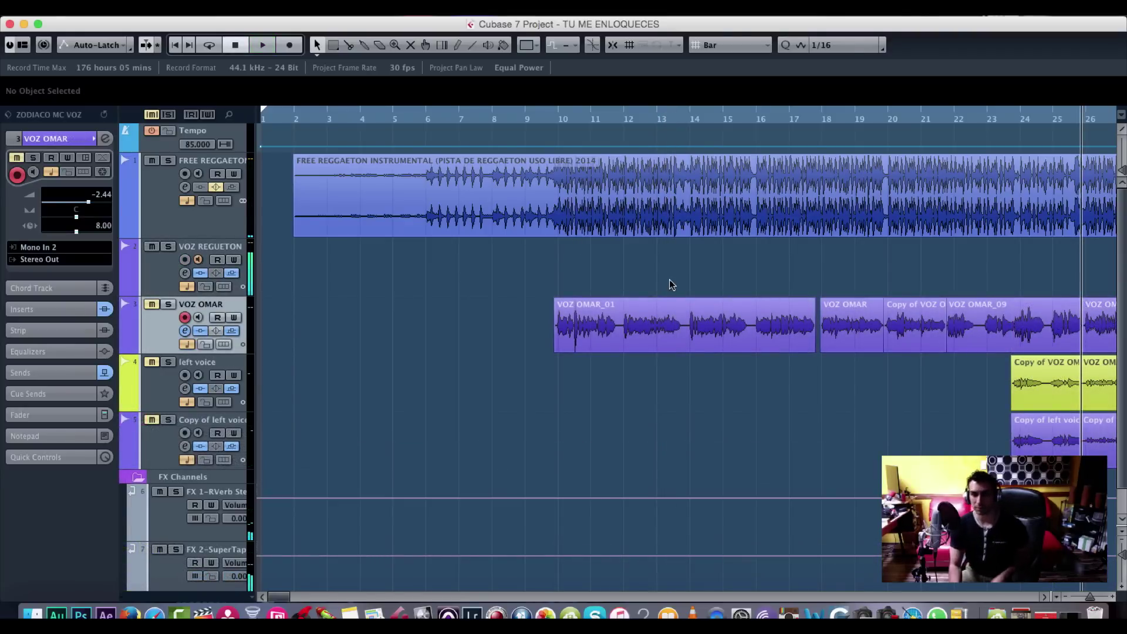
Record a vocal take on the VOZ REGUETON track from about bar 7 to bar 34
left_click(154, 281)
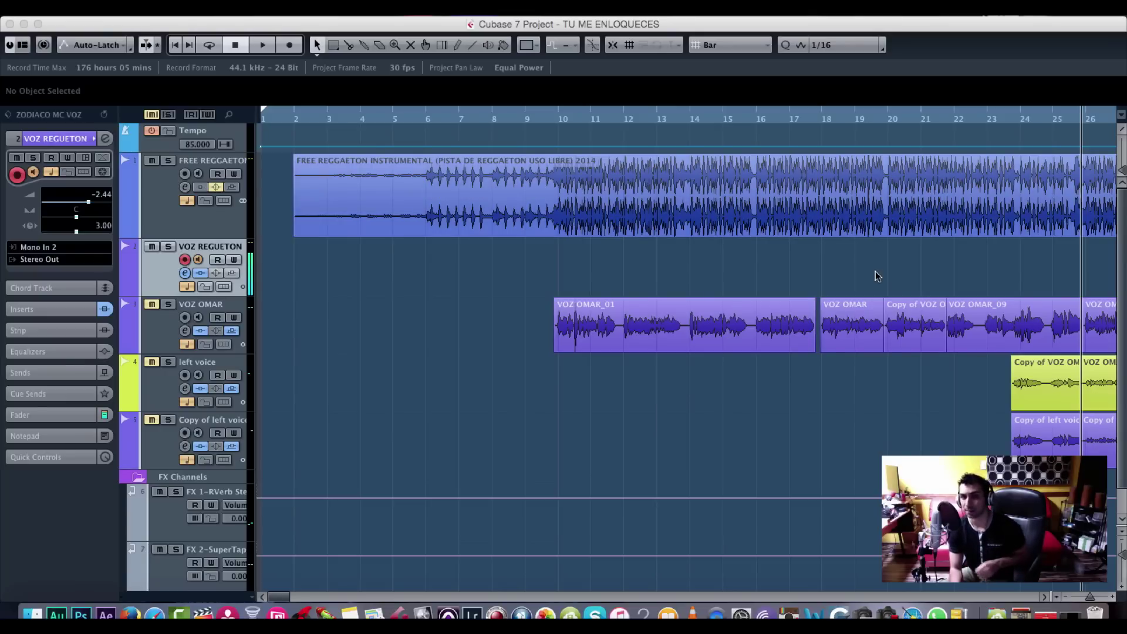
left_click(428, 122)
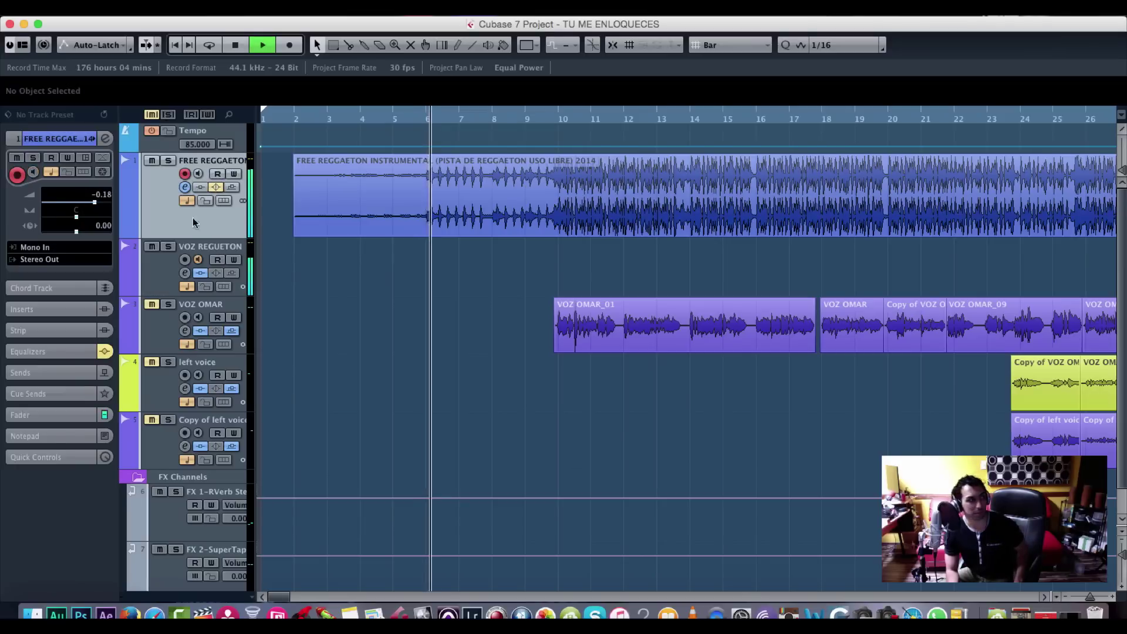
left_click(469, 124)
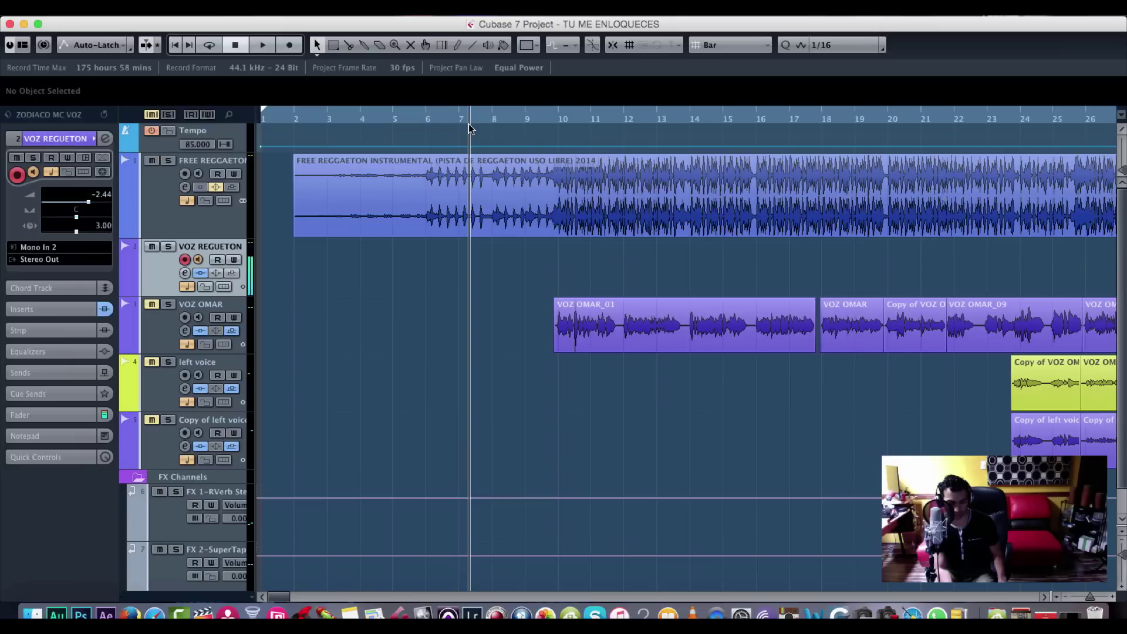
key("space")
key("KP_Multiply")
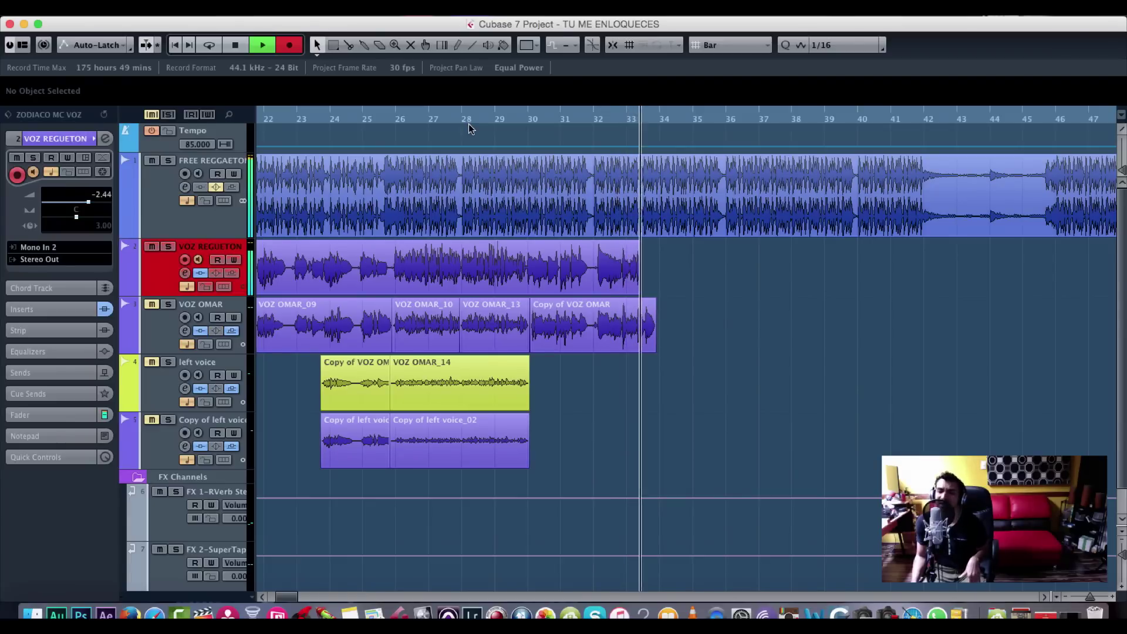
key("space")
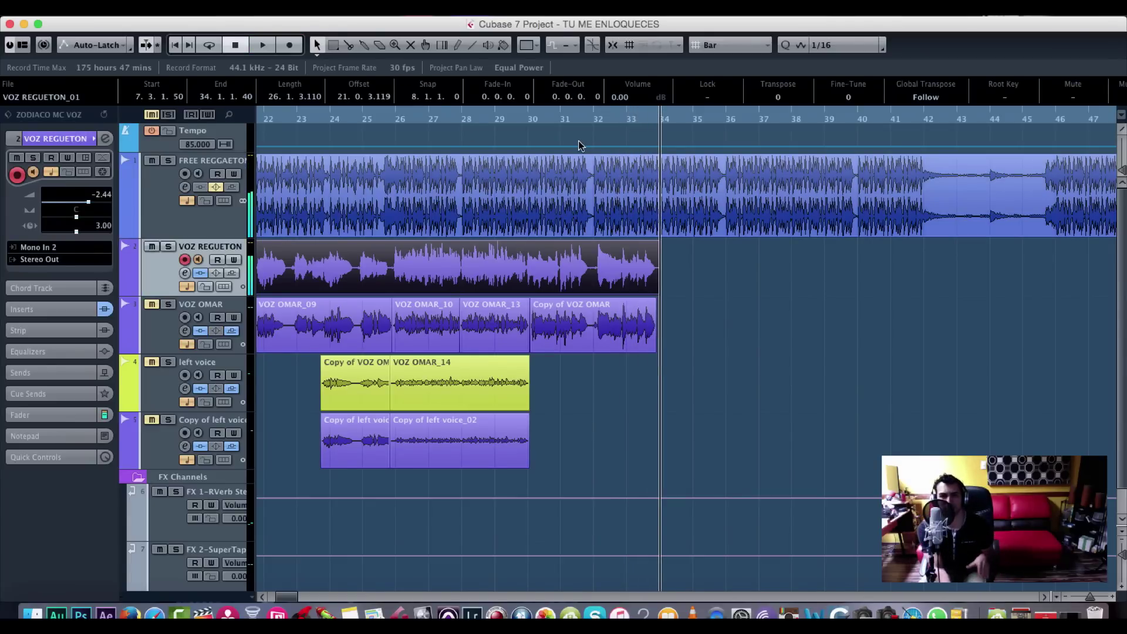
Split the VOZ REGUETON take just before bar 30 and delete the part after the cut
left_click(488, 119)
key("space")
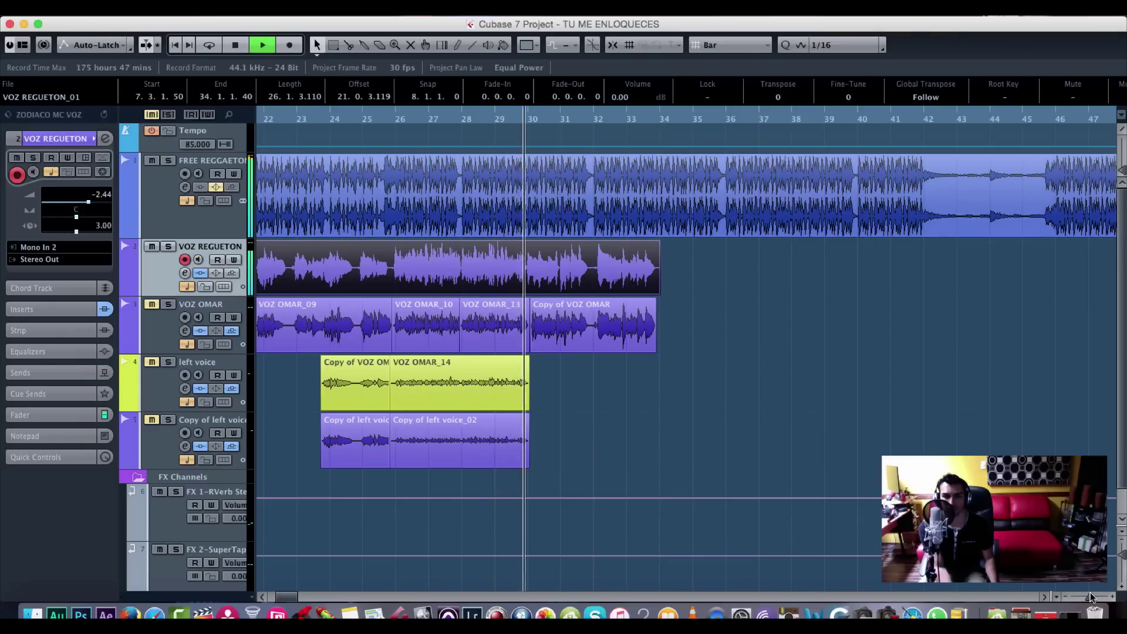
left_click_drag(1090, 597, 1092, 596)
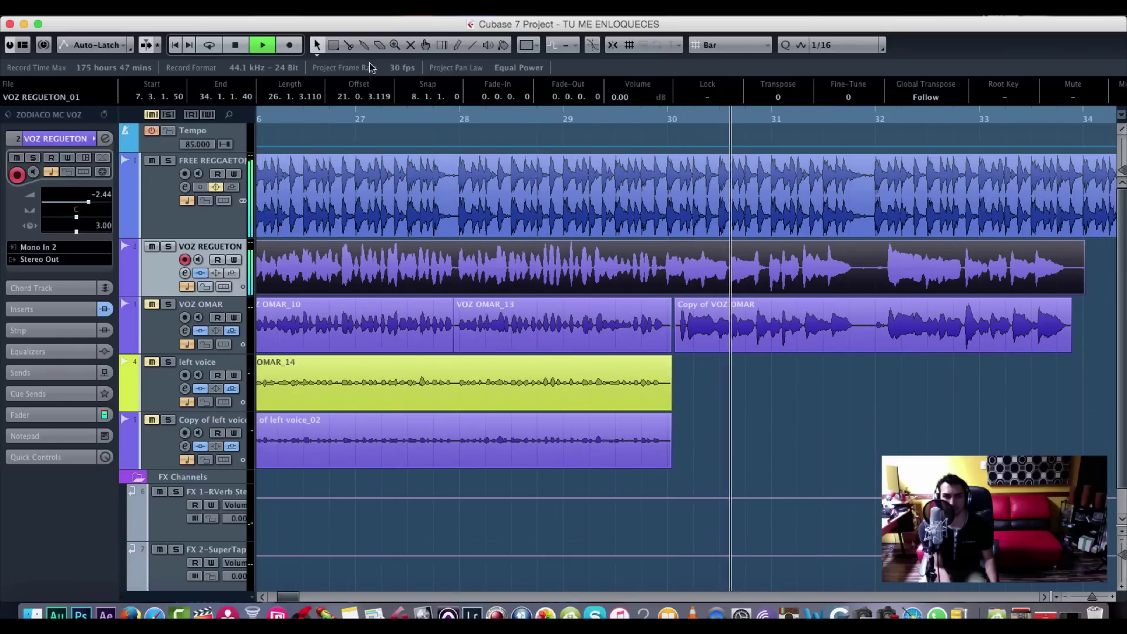
key("space")
key("3")
left_click(662, 267)
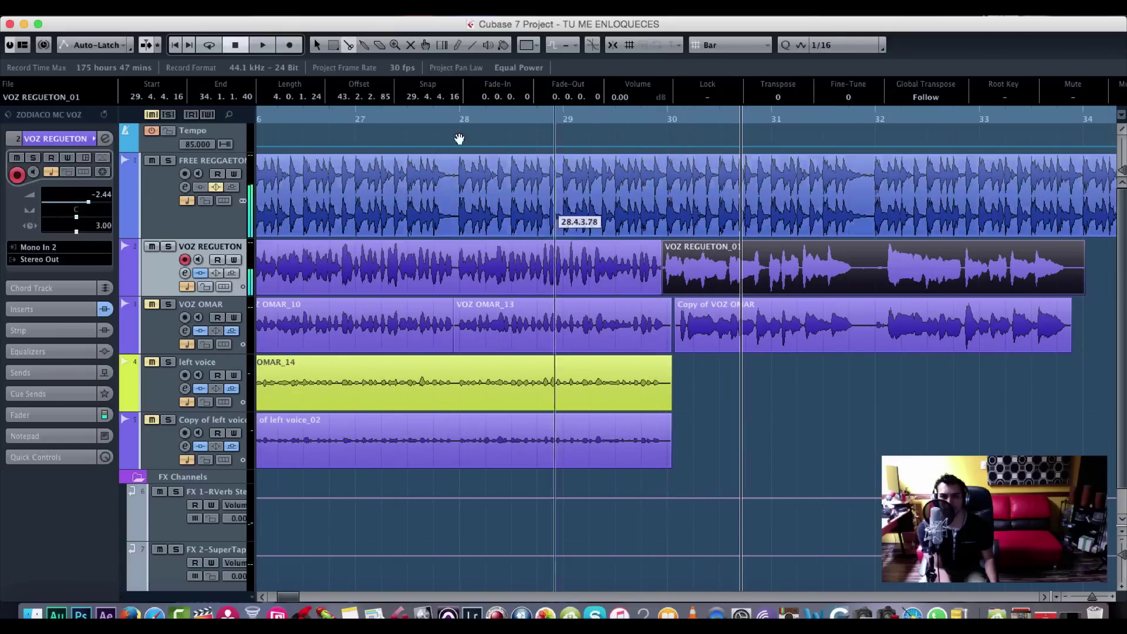
key("Delete")
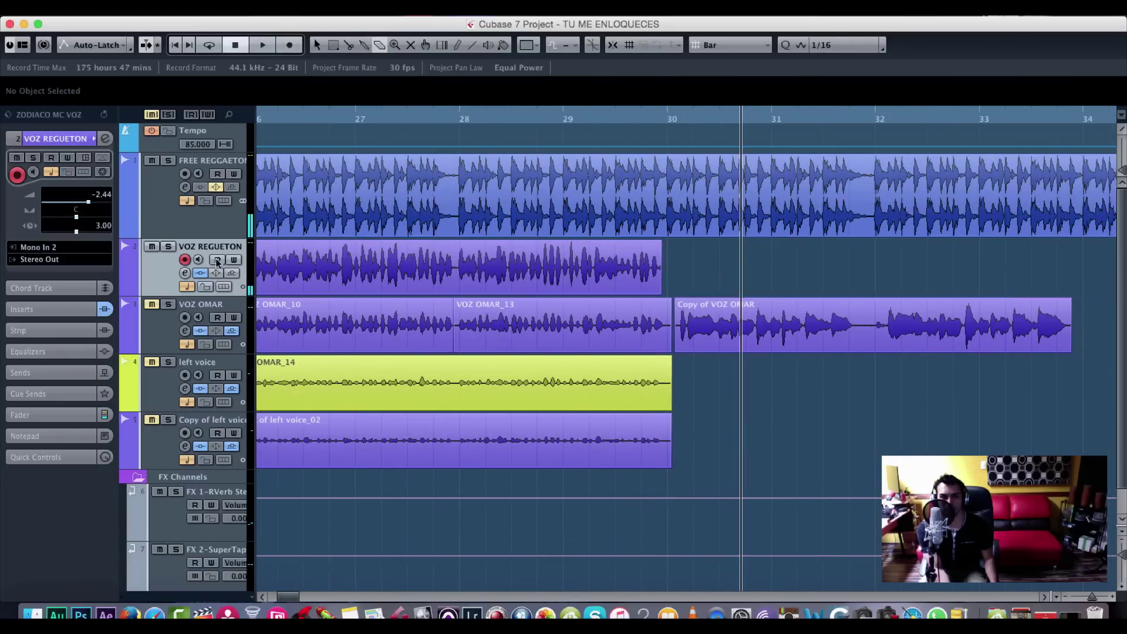
left_click(463, 119)
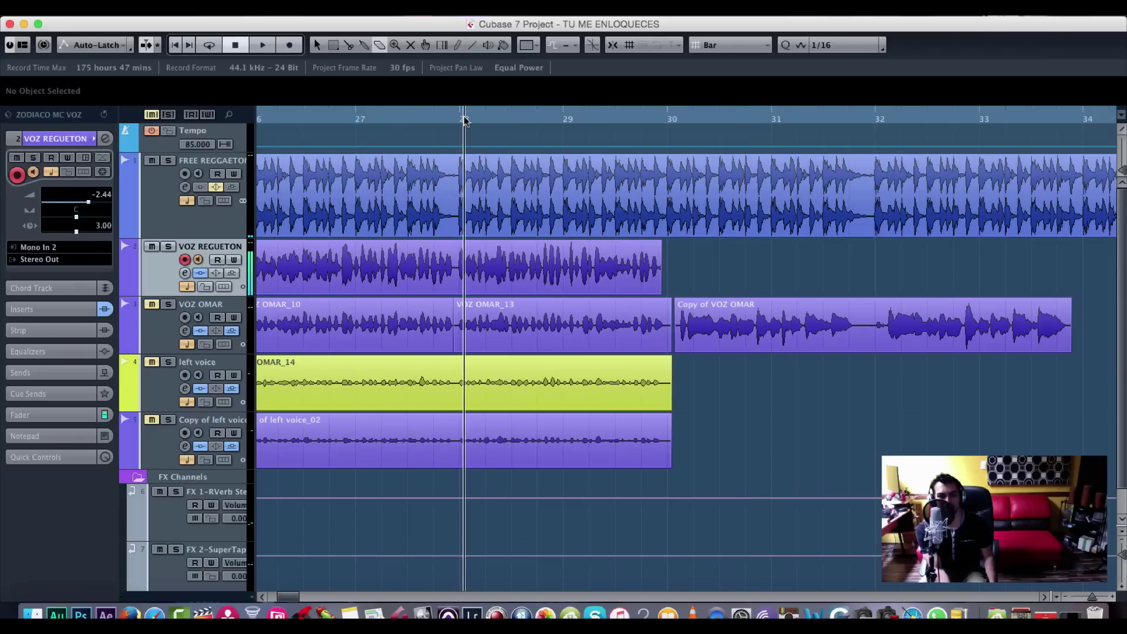
key("space")
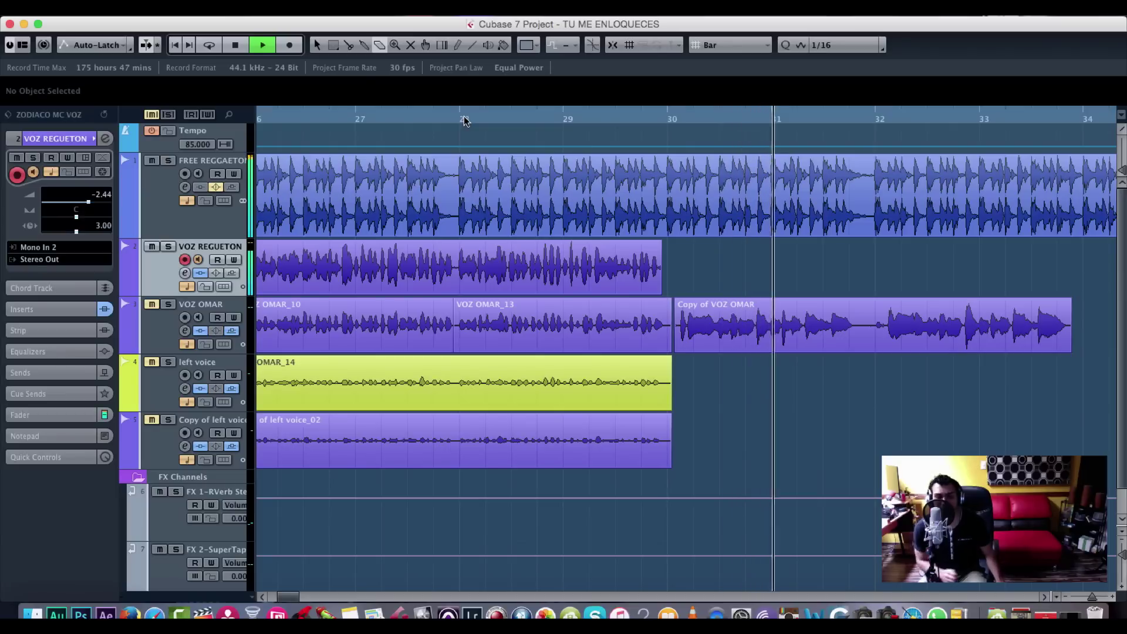
key("space")
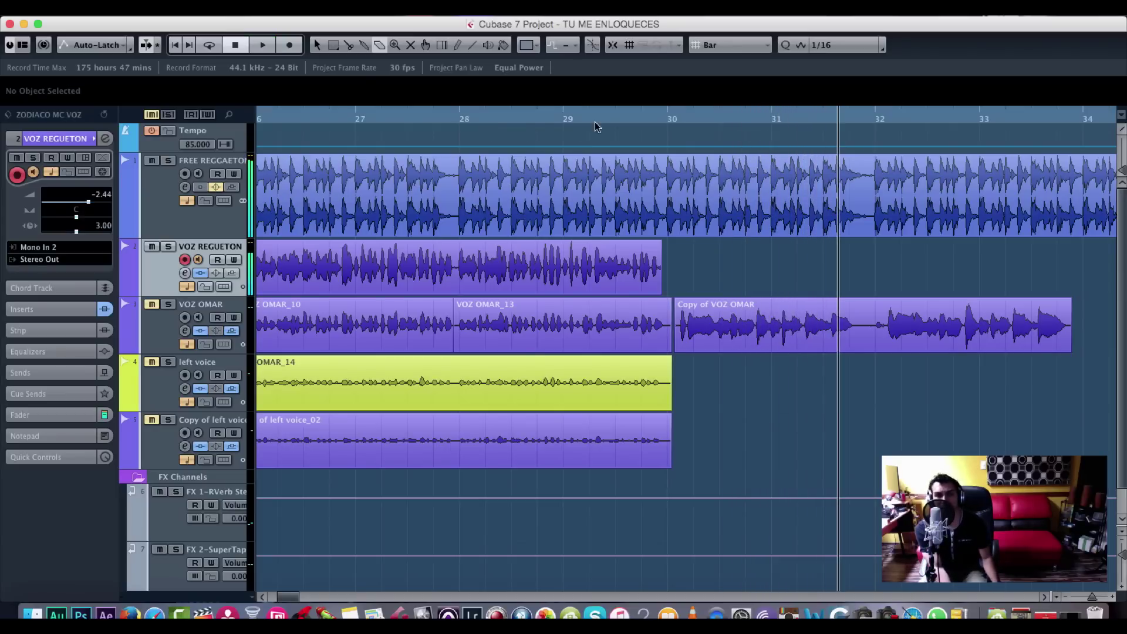
Play from about bar 29 and punch in a short recording on the VOZ REGUETON track around bar 34
left_click(592, 120)
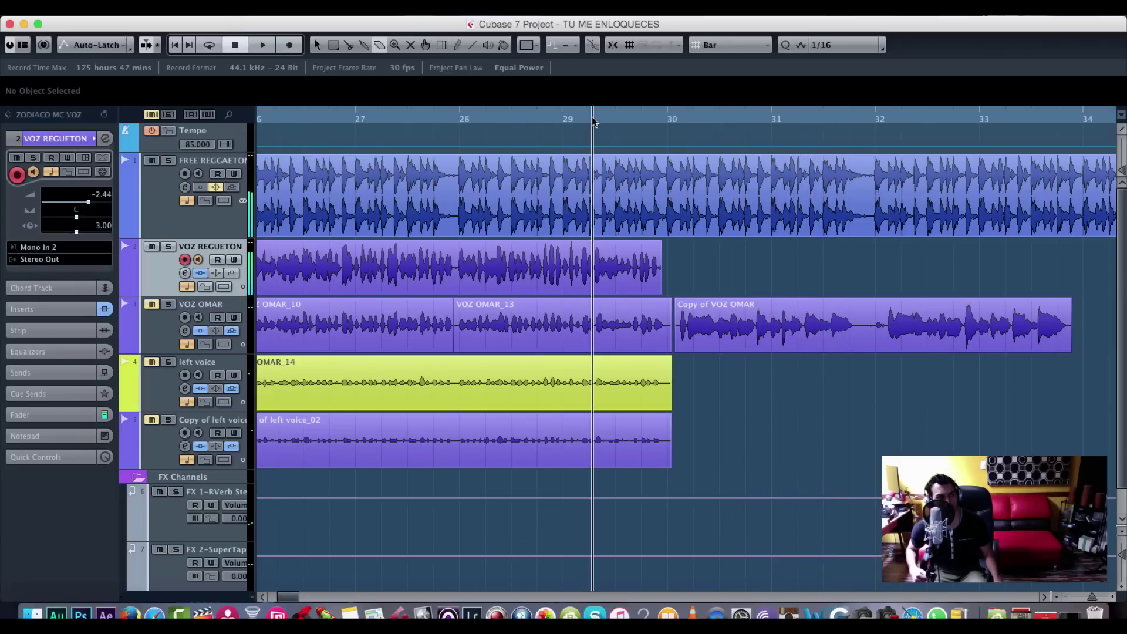
key("space")
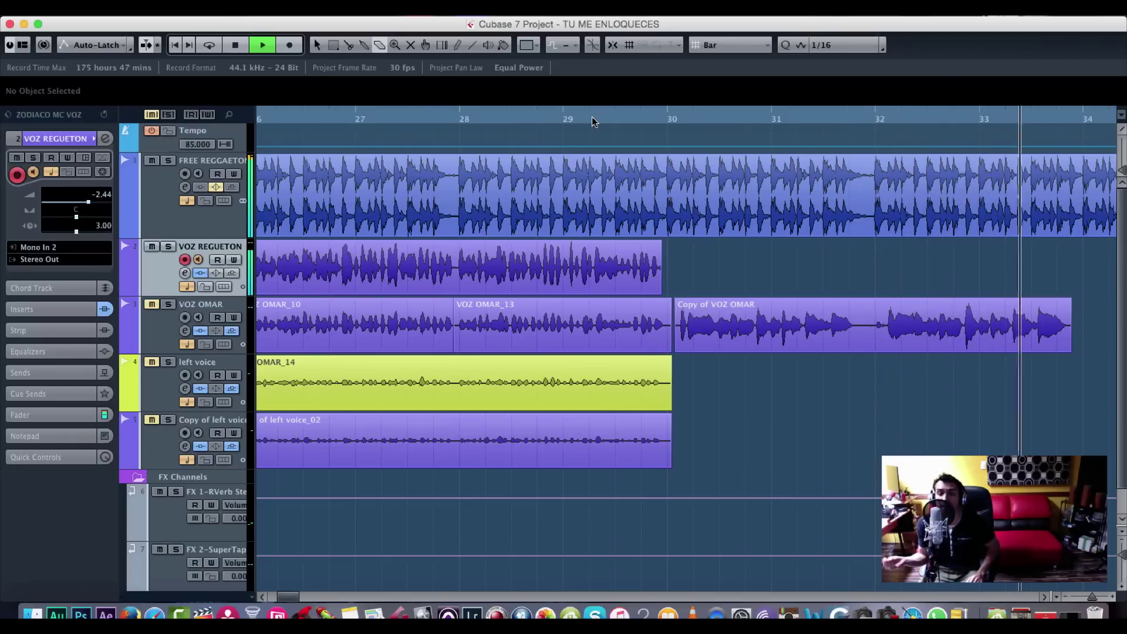
key("KP_Multiply")
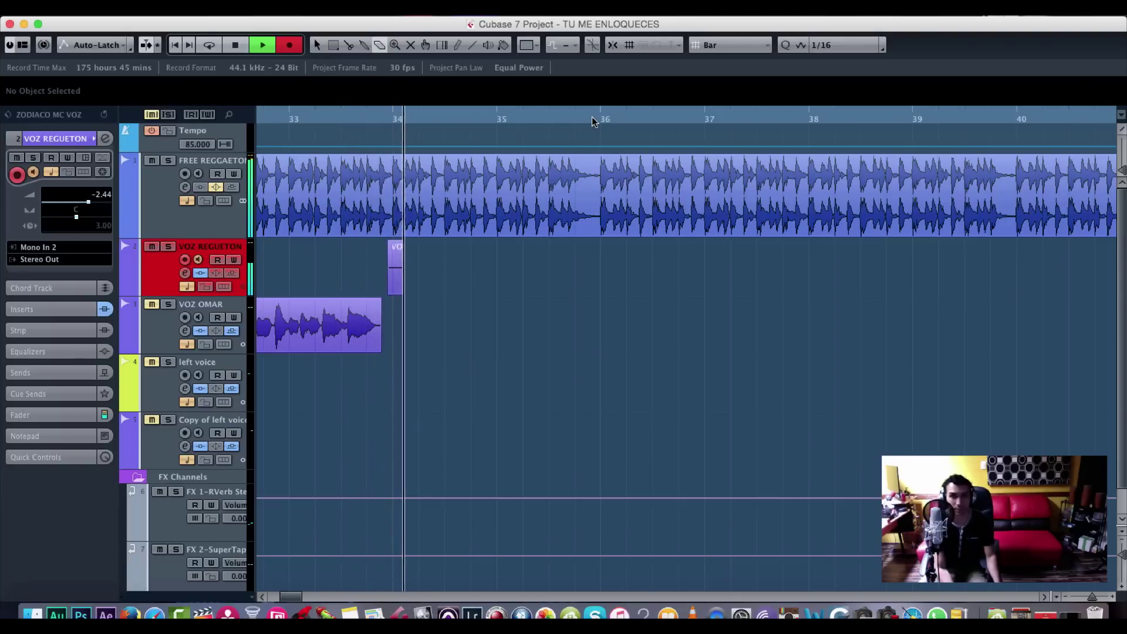
key("space")
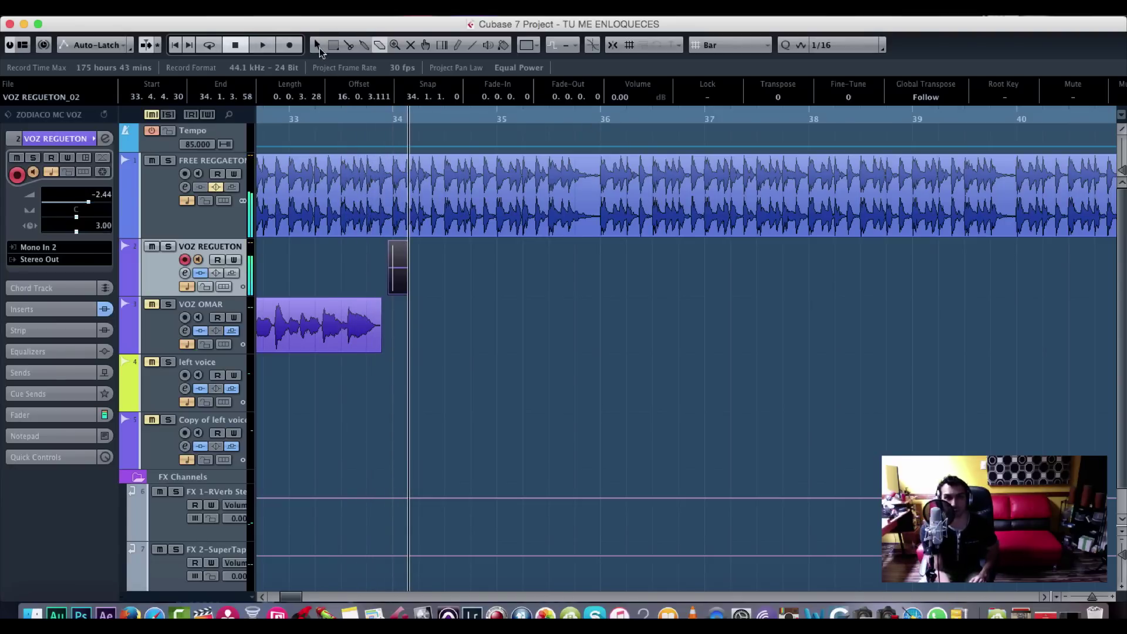
Extend the start of the short VOZ REGUETON_02 clip back to about bar 30, beside the end of the first take
key("1")
scroll(531, 264, "left", 4)
scroll(531, 264, "left", 1)
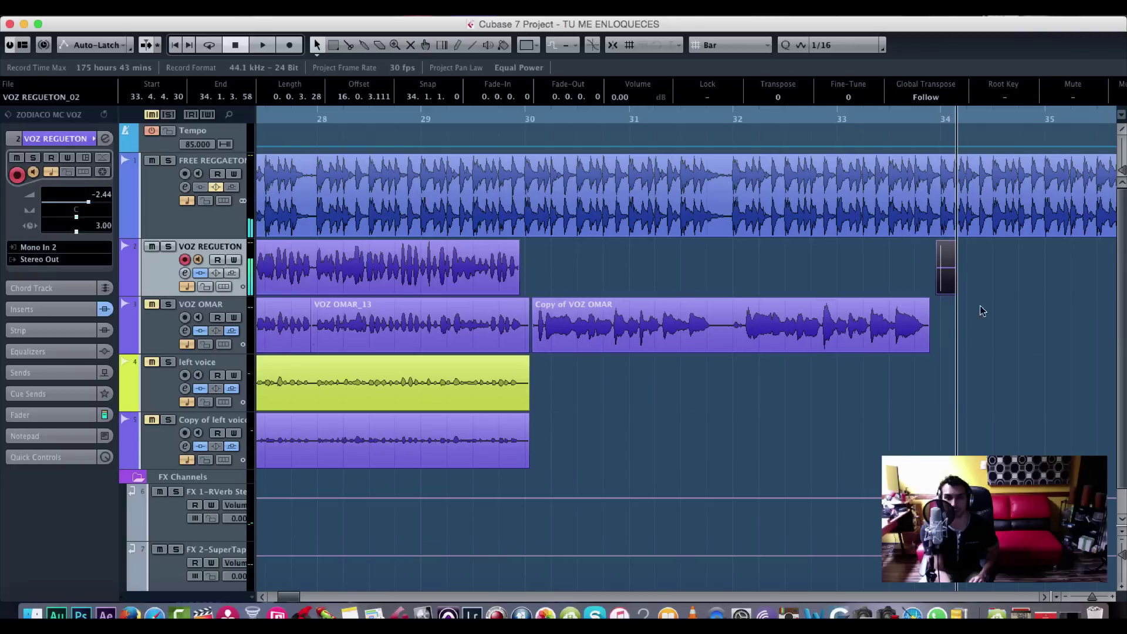
left_click_drag(938, 290, 526, 277)
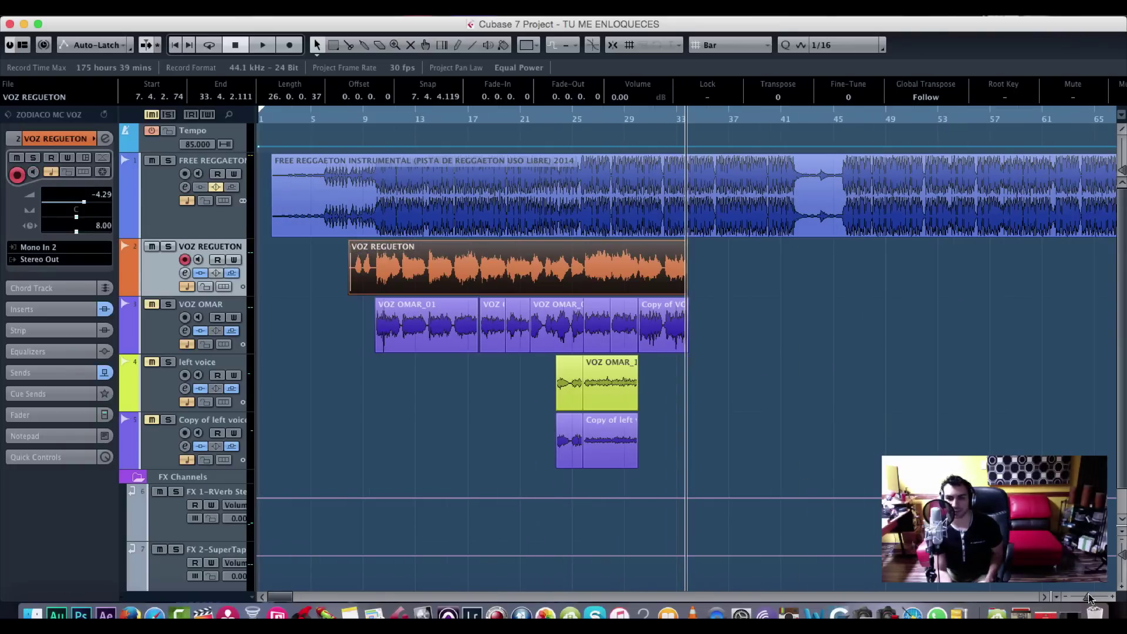
Open the VOZ REGUETON vocal clip in the Sample Editor and activate VariAudio's Pitch & Warp
left_click_drag(1088, 598, 1091, 597)
key("Home")
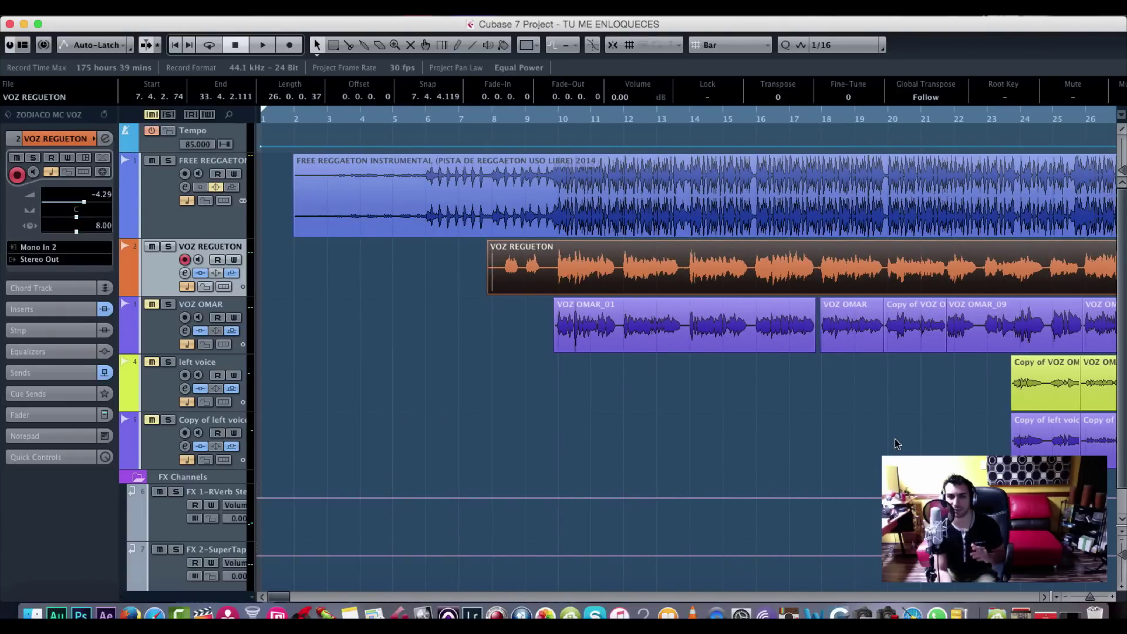
left_click(493, 113)
key("space")
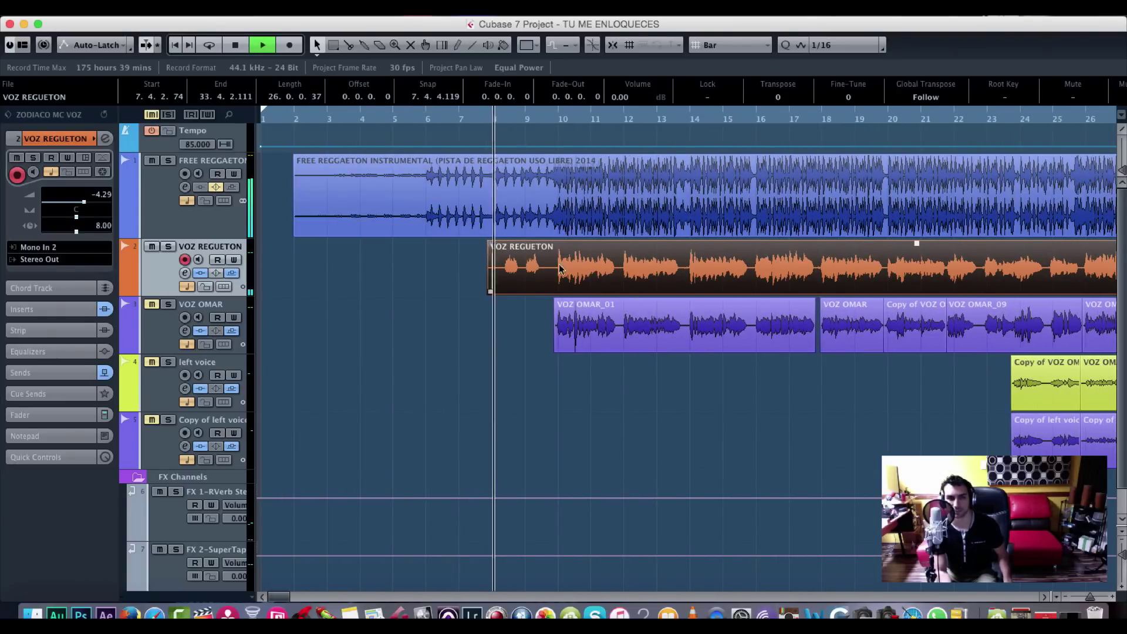
double_click(608, 270)
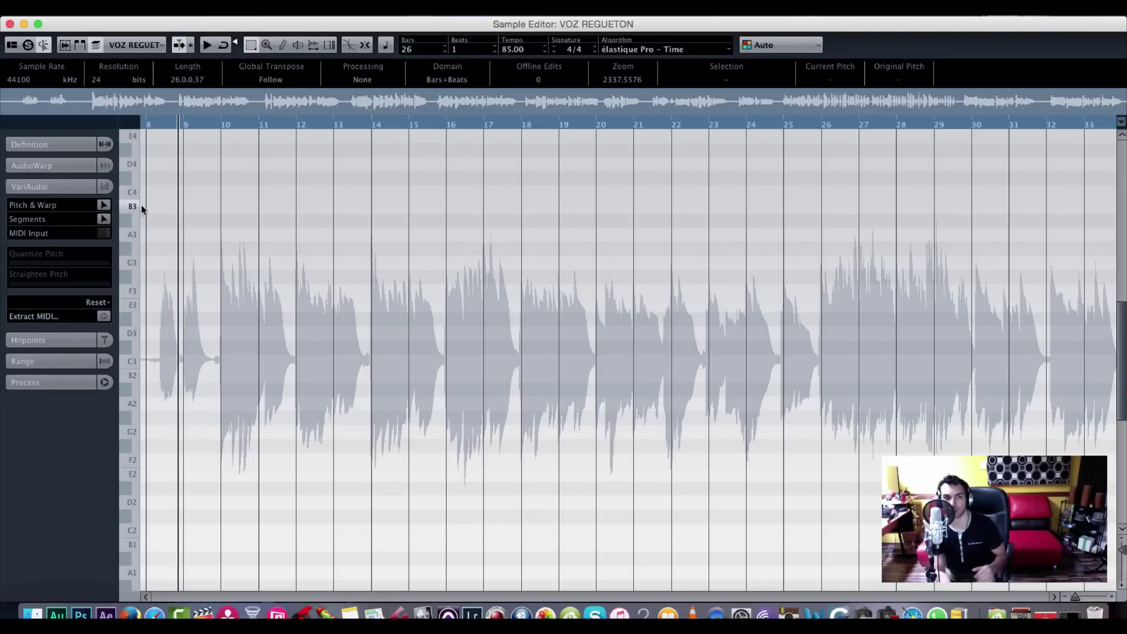
left_click(103, 205)
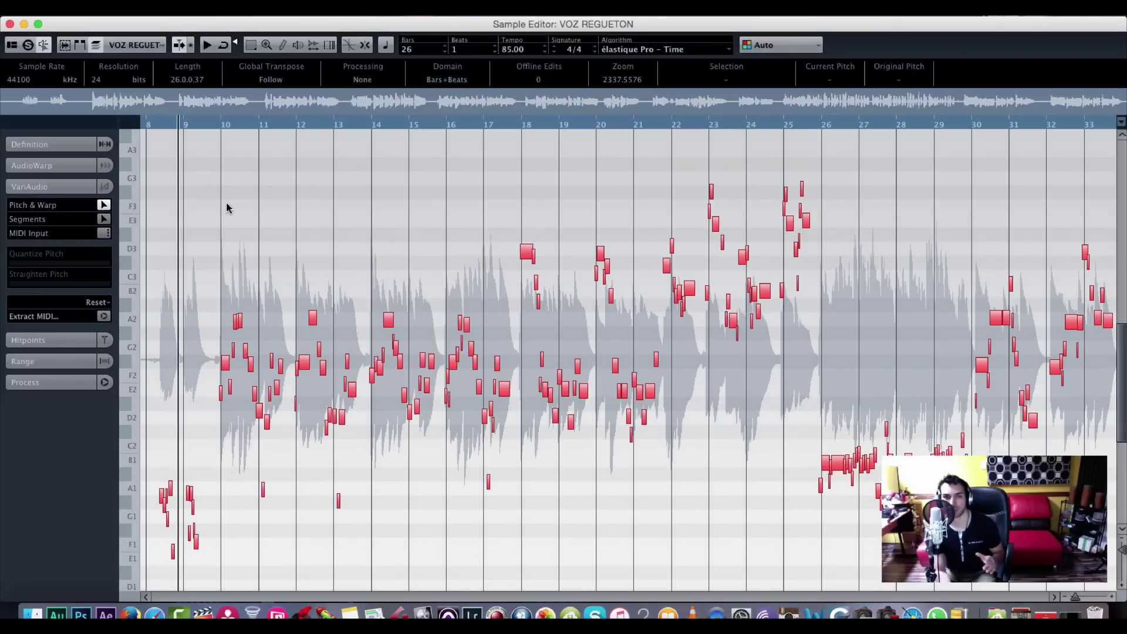
Play the vocal's detected notes close up from just after bar 8 through the phrase in bars 10 and 11
left_click_drag(1075, 593, 1085, 589)
scroll(749, 430, "down", 3)
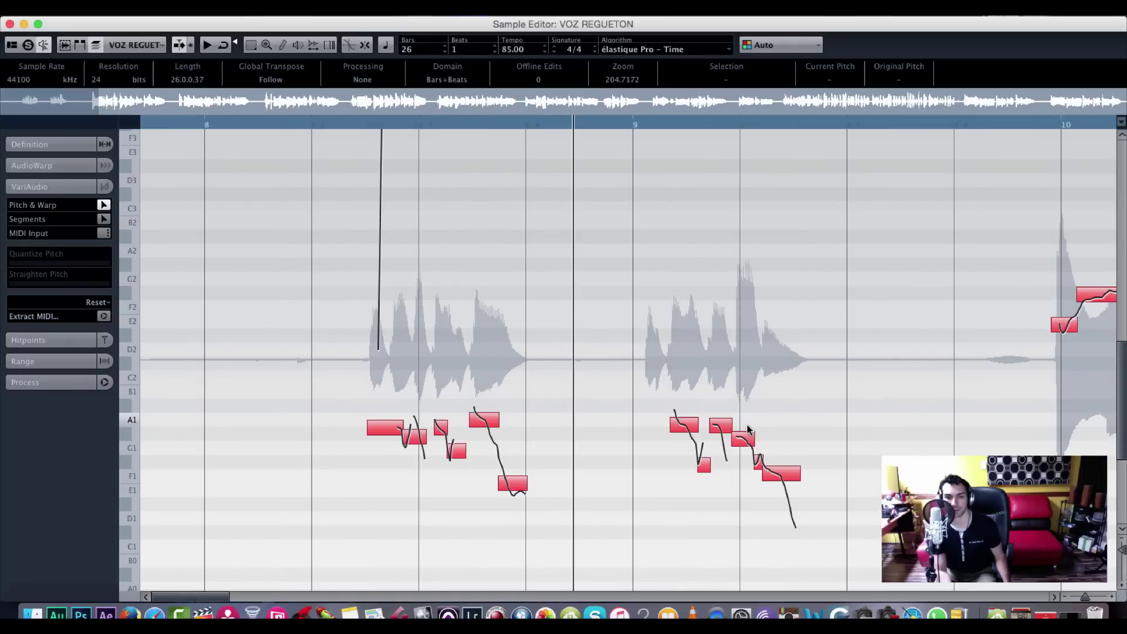
left_click(345, 125)
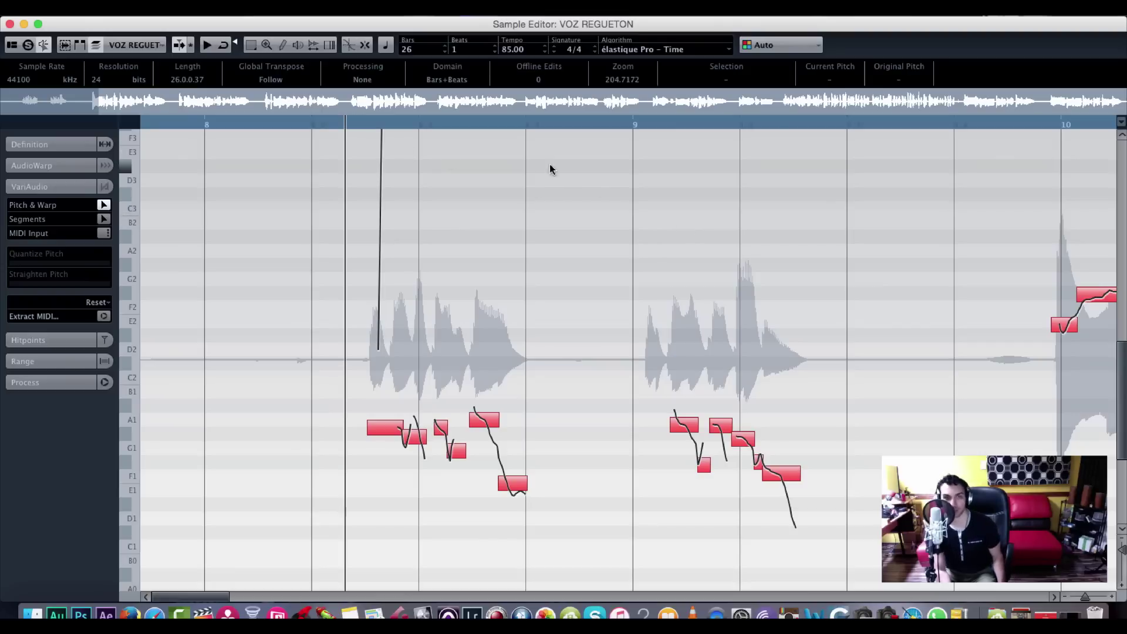
key("space")
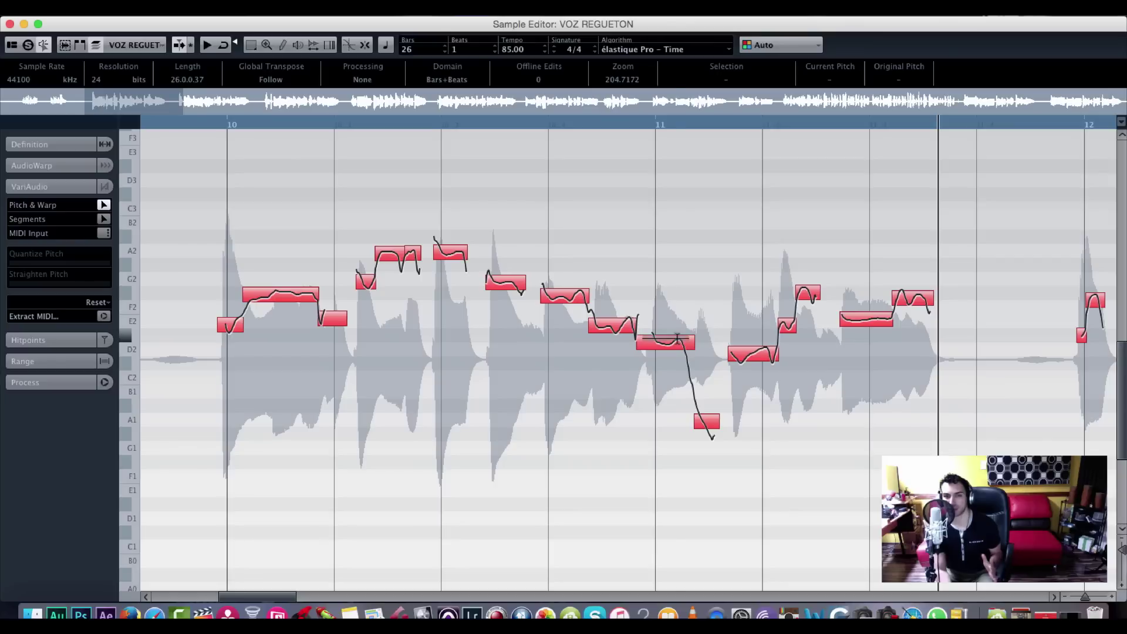
Lower the note just before bar 11 to about C#2 and fully quantize and straighten the pitch of all notes in bars 10 and 11
left_click_drag(669, 346, 669, 360)
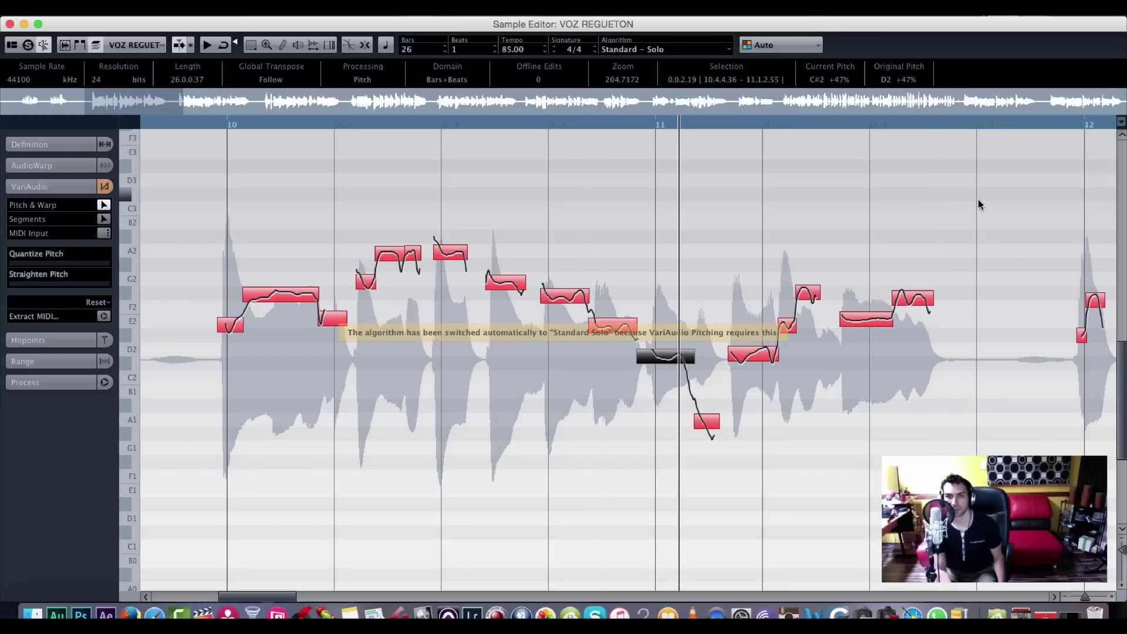
left_click_drag(978, 203, 189, 484)
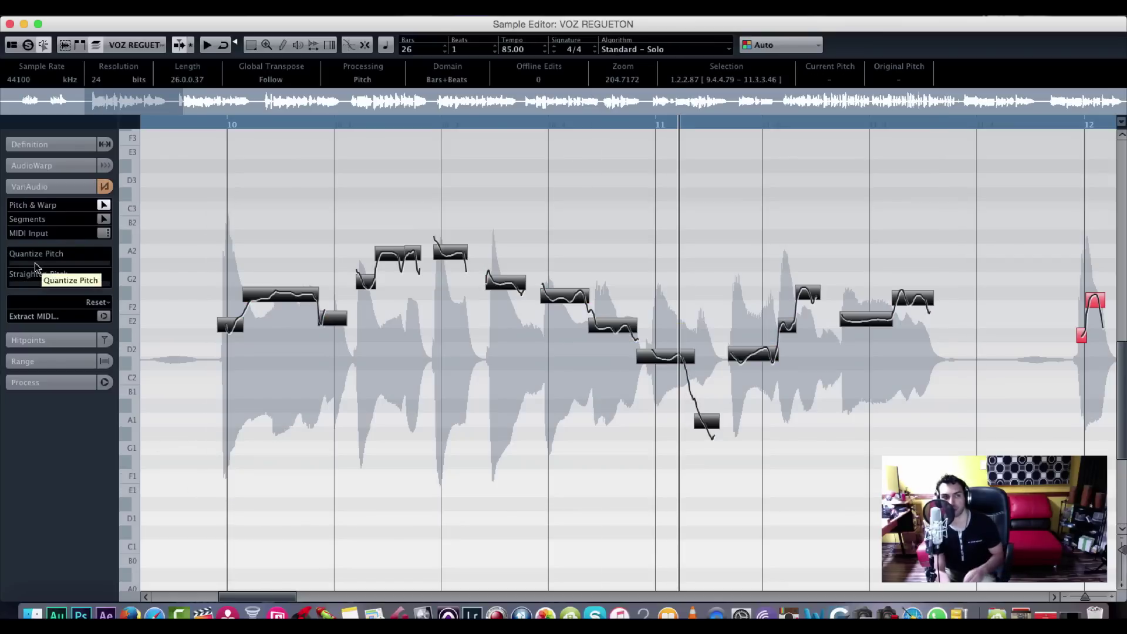
left_click_drag(49, 277, 116, 271)
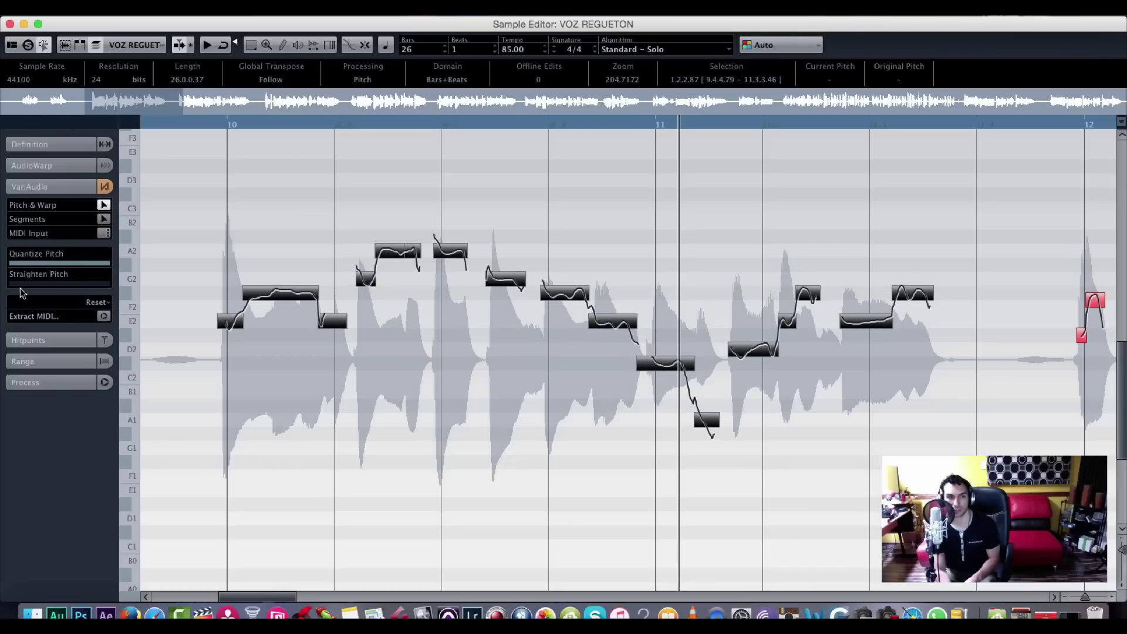
left_click_drag(18, 287, 110, 284)
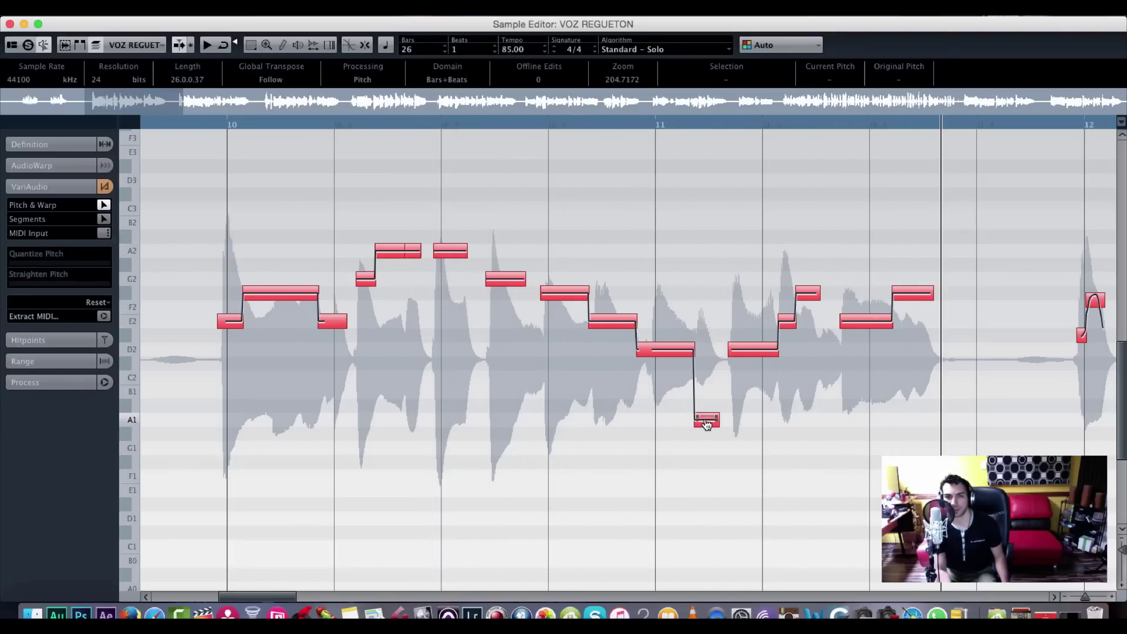
Raise the lowest note in bar 11 to A#1 and set the playback position just before bar 10
left_click_drag(707, 421, 706, 415)
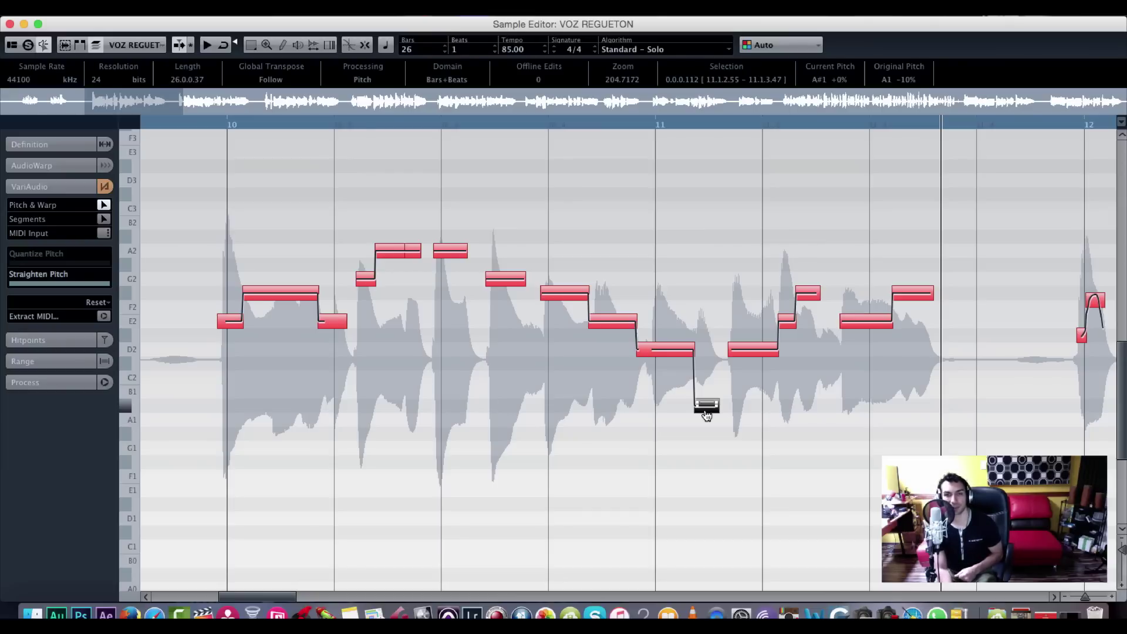
left_click(181, 124)
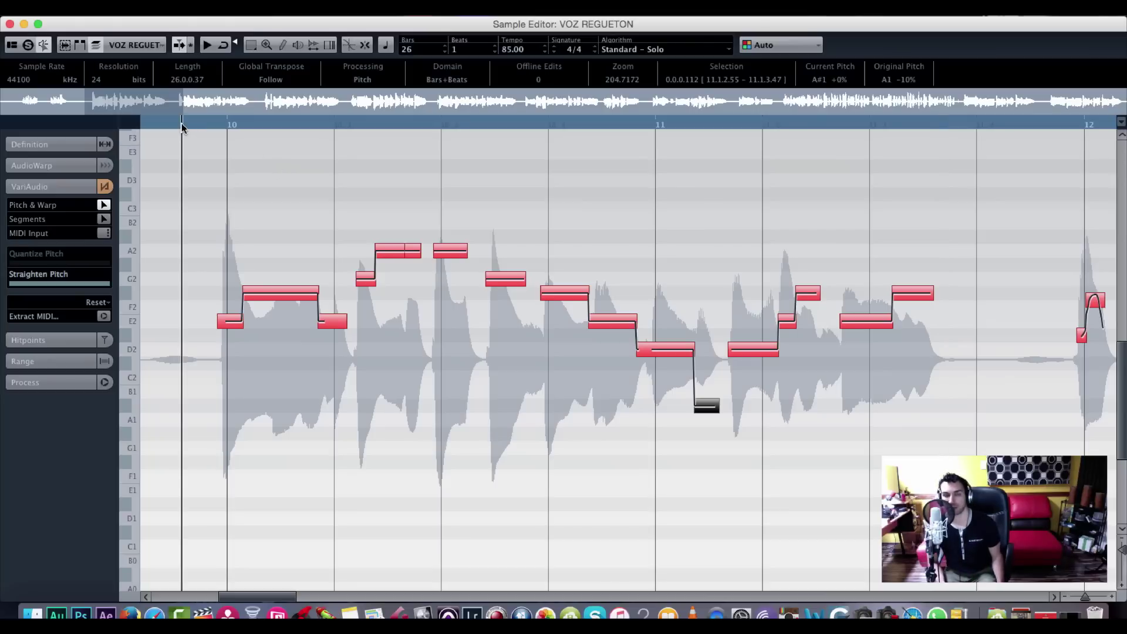
Play the corrected vocal phrase from just before bar 10 and replay it from within bar 10
key("space")
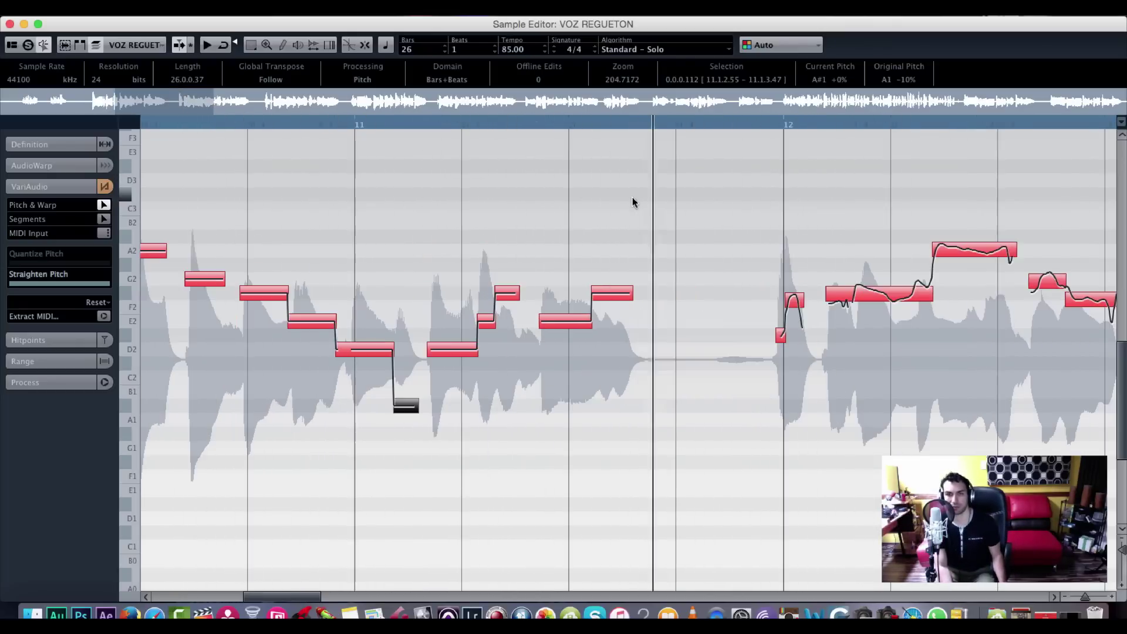
left_click(224, 125)
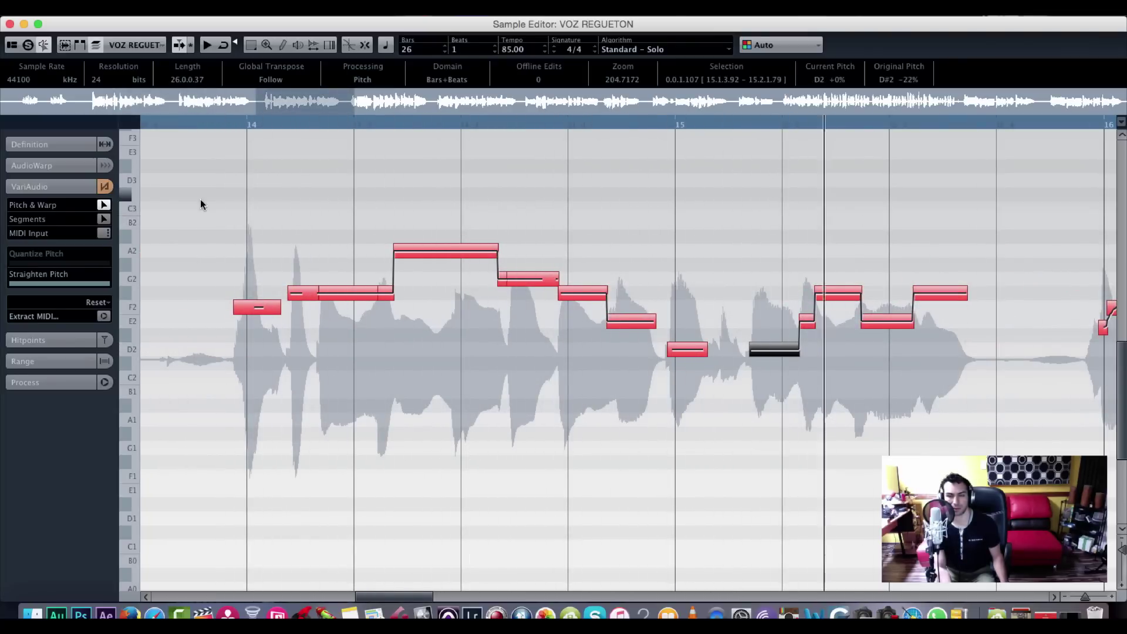
scroll(626, 358, "right", 10)
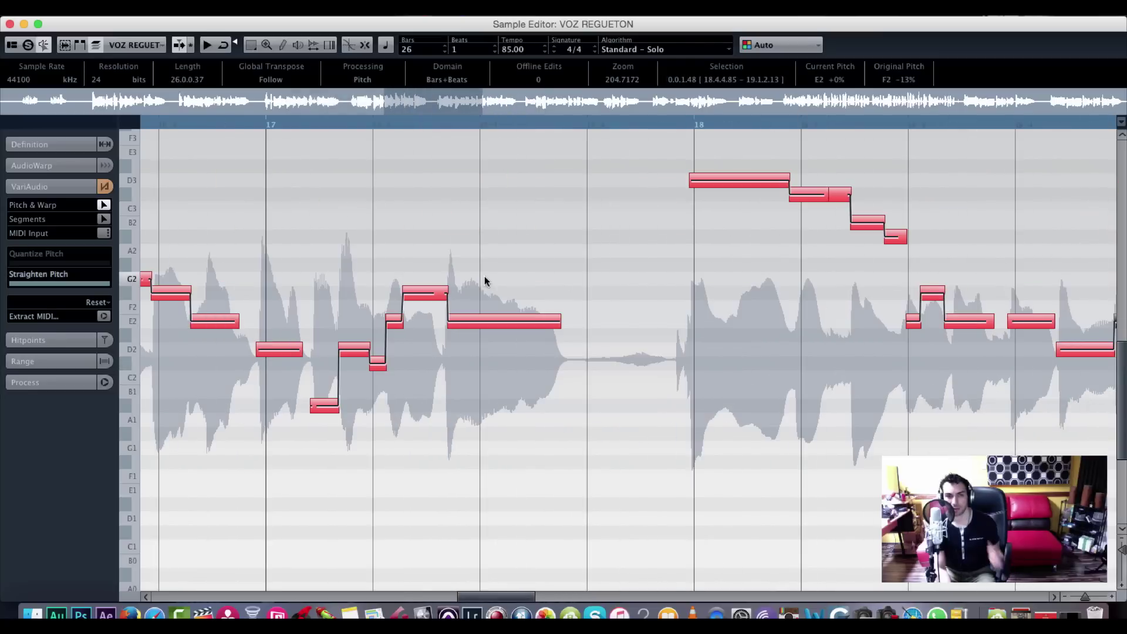
Split the long D3 note at bar 18 near its start and lower the short first segment to C#3
left_click(104, 220)
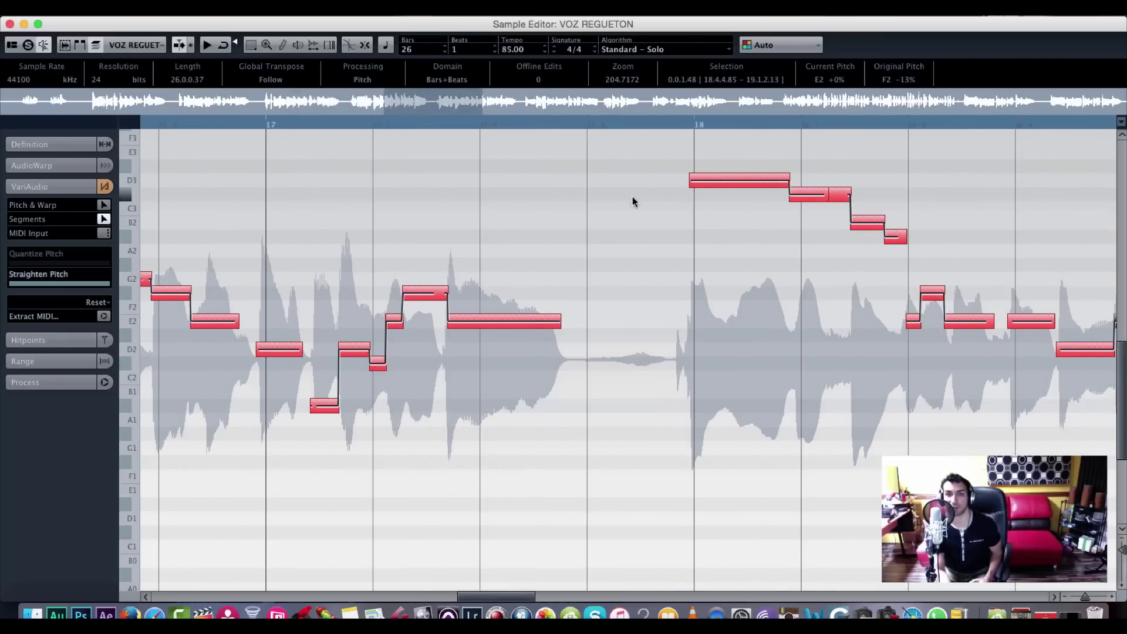
left_click(711, 187)
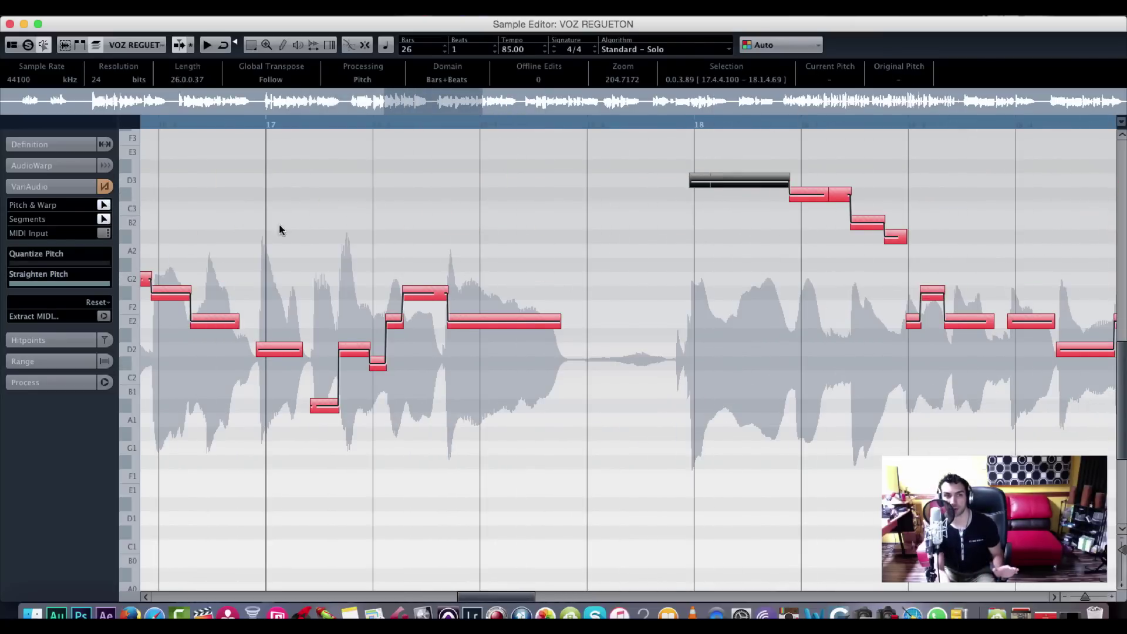
left_click(737, 193)
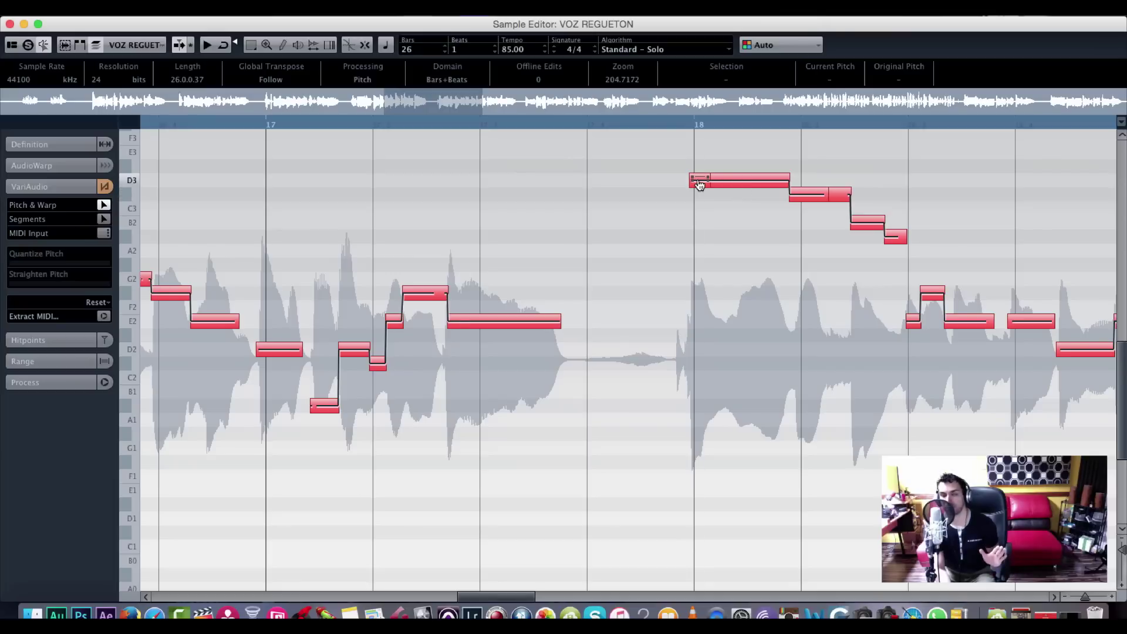
left_click_drag(700, 185, 700, 196)
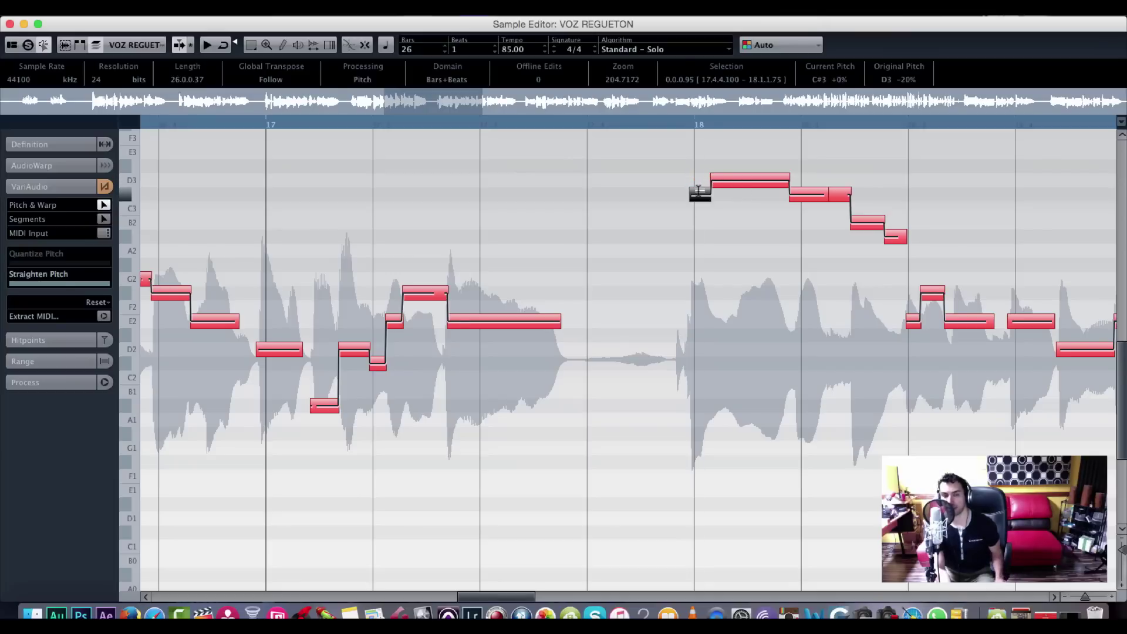
Play the phrase around bar 18 repeatedly from late in bar 17 to check the split note
left_click(622, 124)
left_click(601, 125)
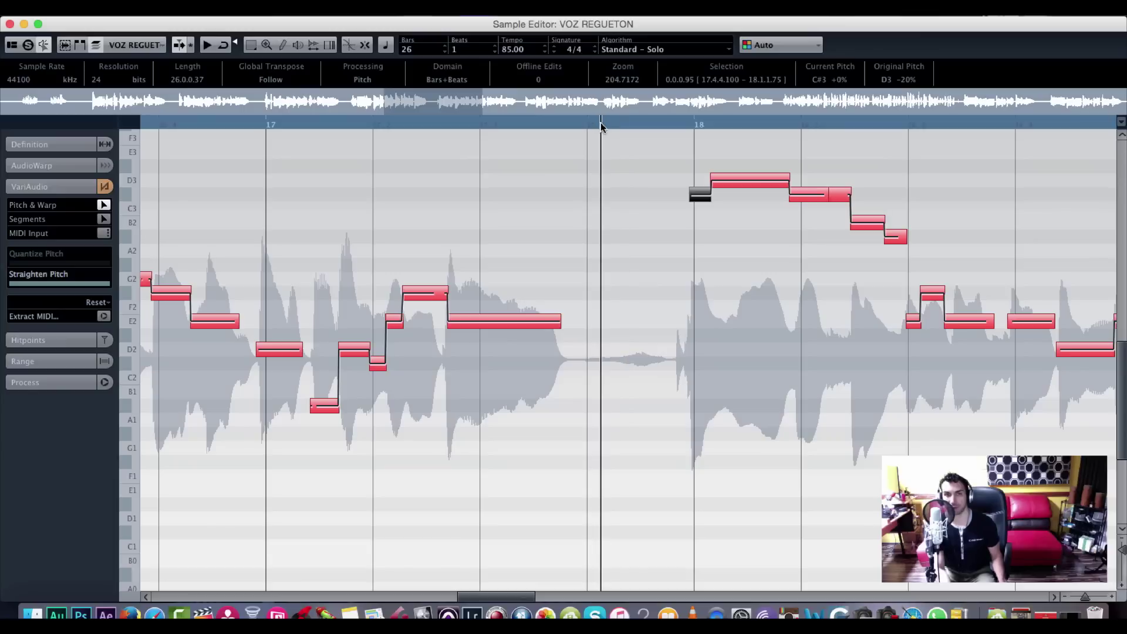
key("space")
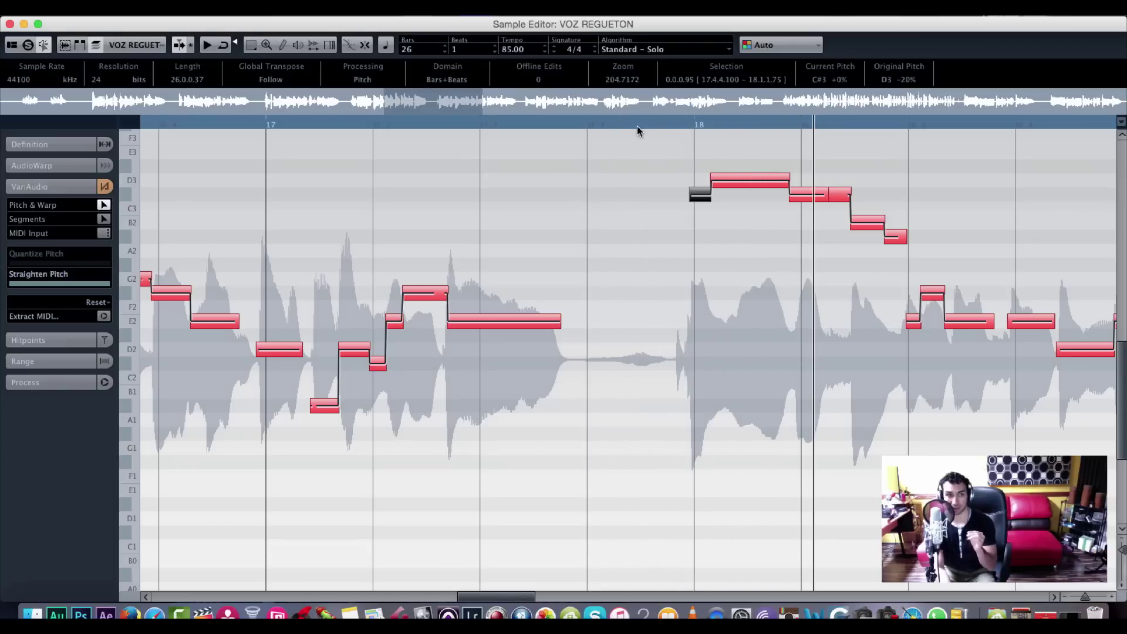
left_click(546, 126)
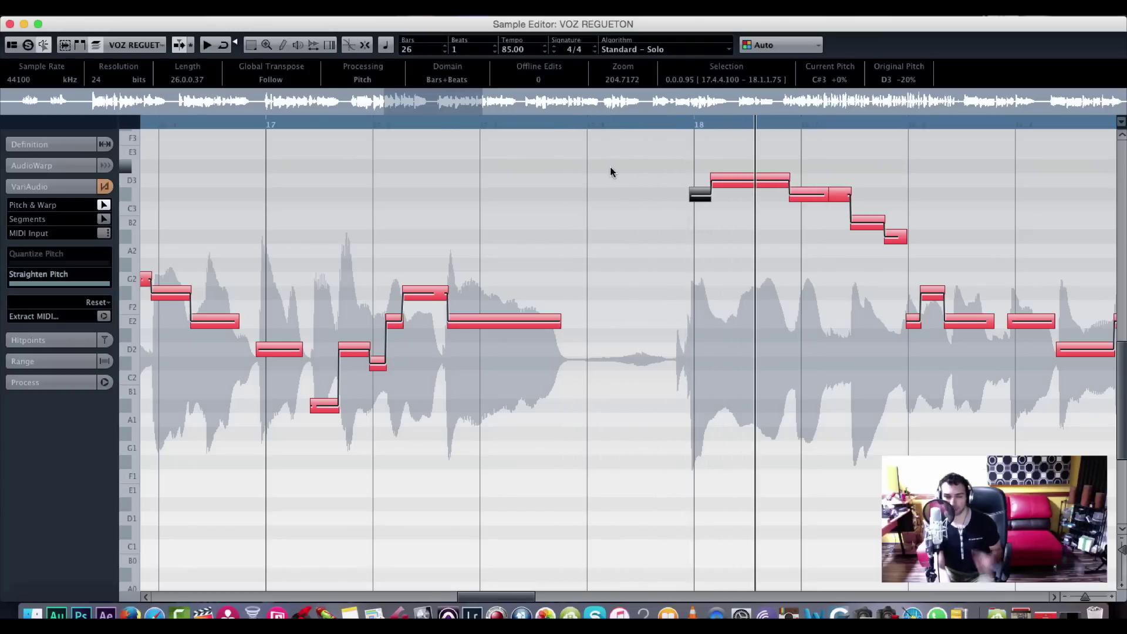
left_click(638, 126)
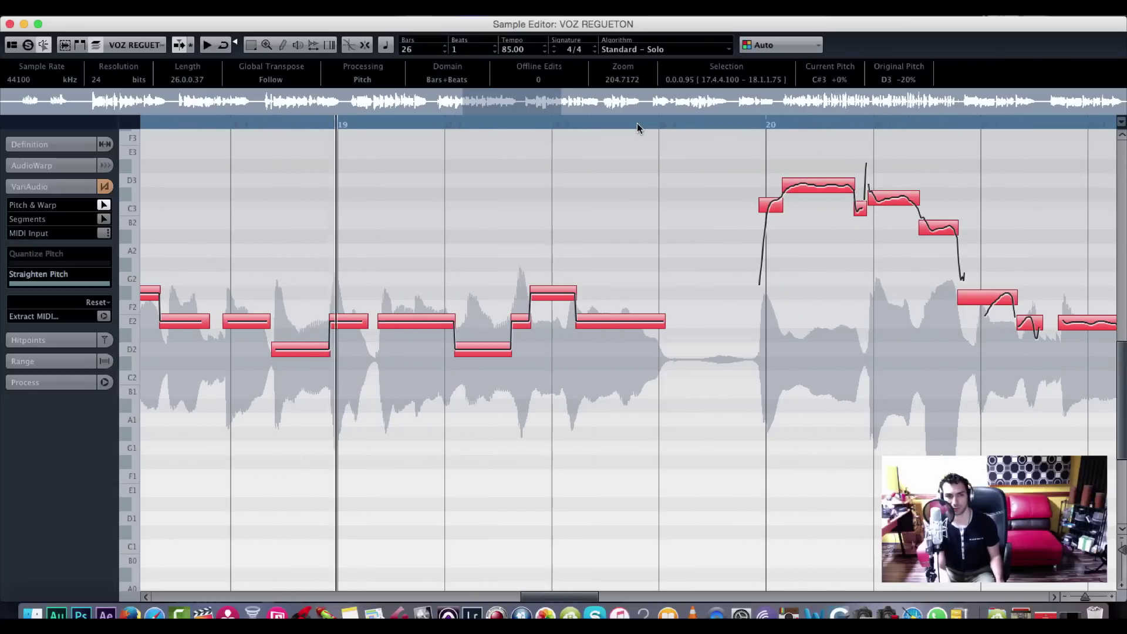
Raise the short note just before bar 19 to F#2 and play the vocal from late in bar 18
left_click(394, 345)
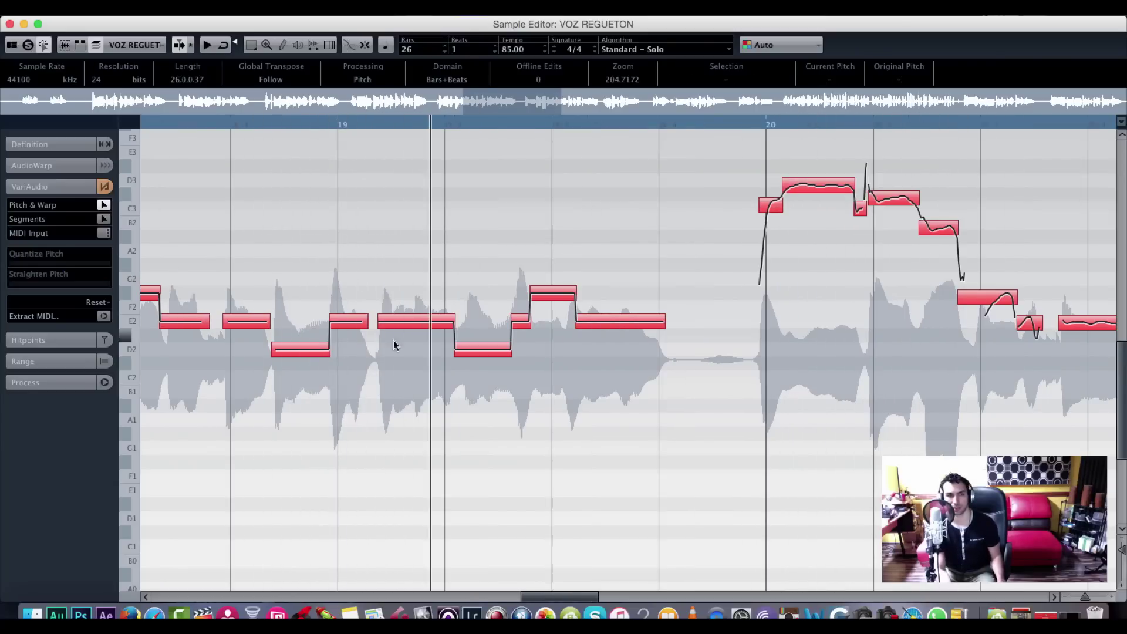
left_click(252, 325)
left_click(297, 351)
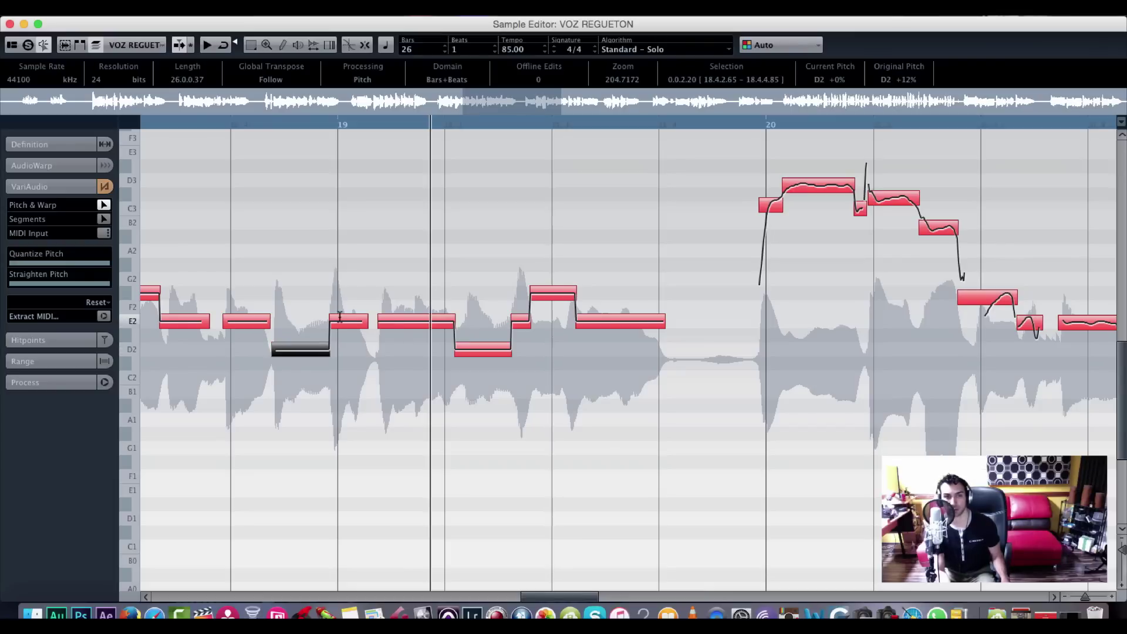
left_click_drag(341, 326, 343, 304)
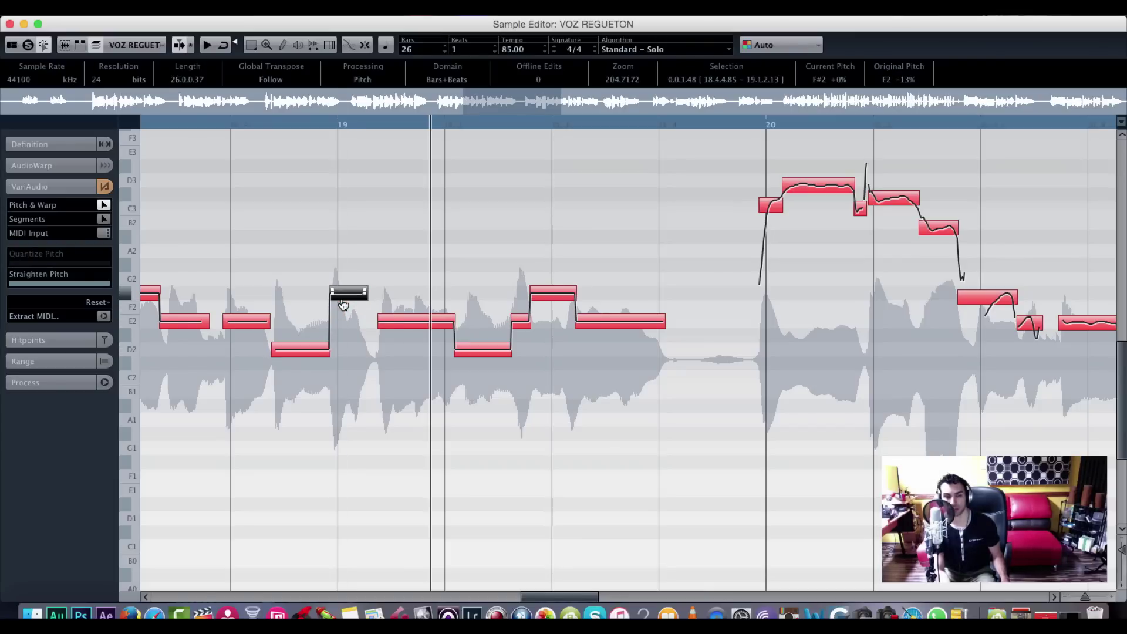
left_click(199, 125)
key("space")
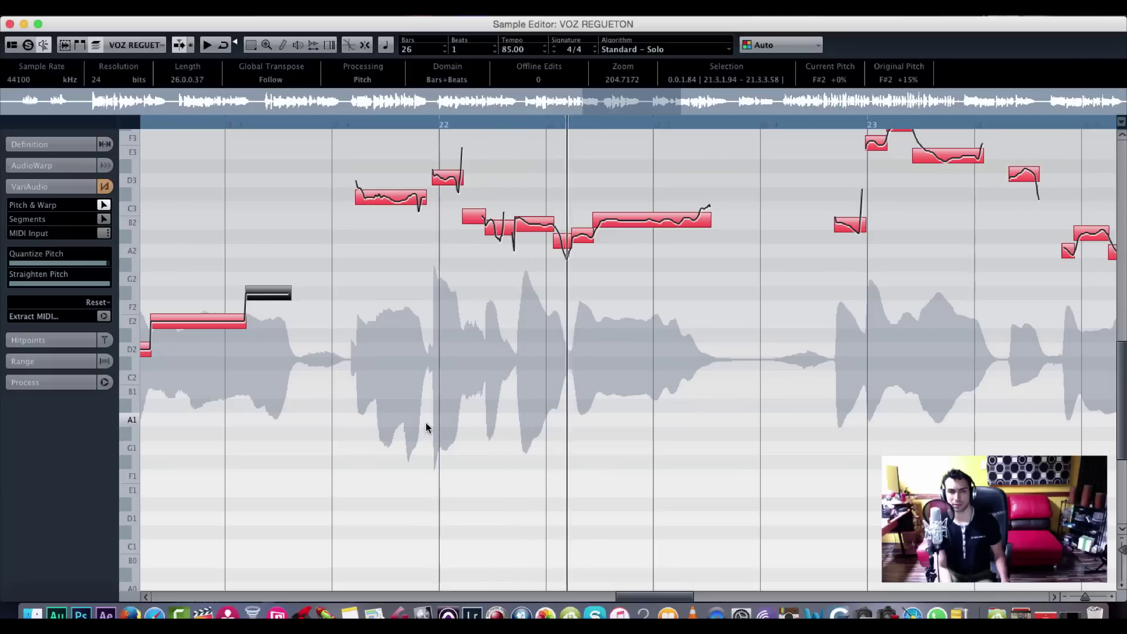
Fully quantize and straighten the pitch of the notes from just before bar 22 through bar 22, and set playback just before them
left_click_drag(749, 156, 377, 326)
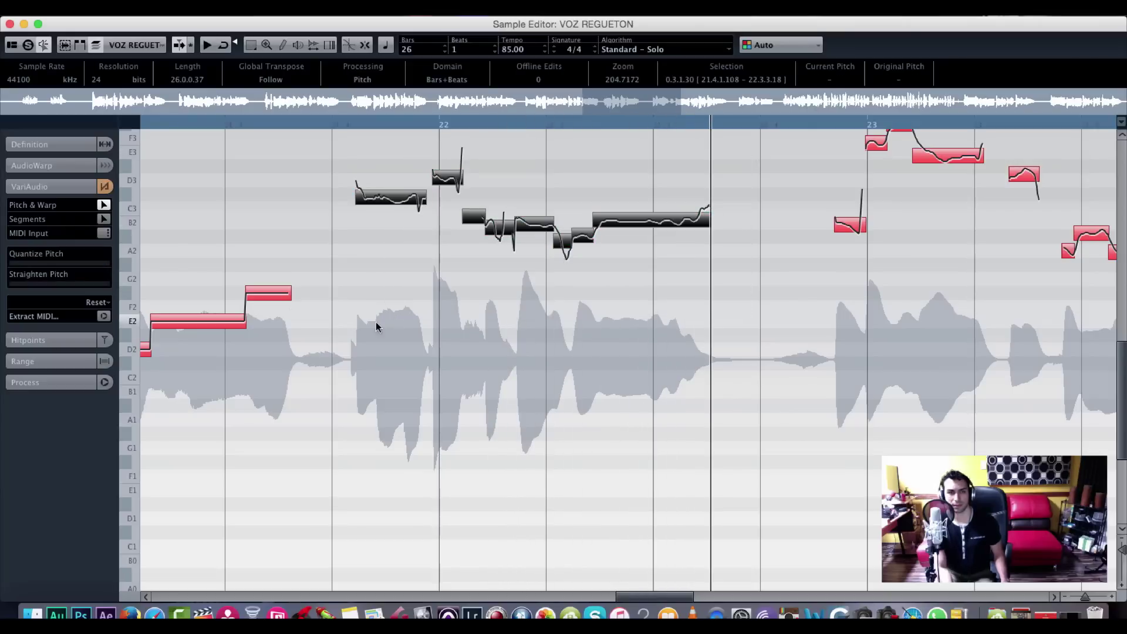
left_click_drag(52, 265, 149, 280)
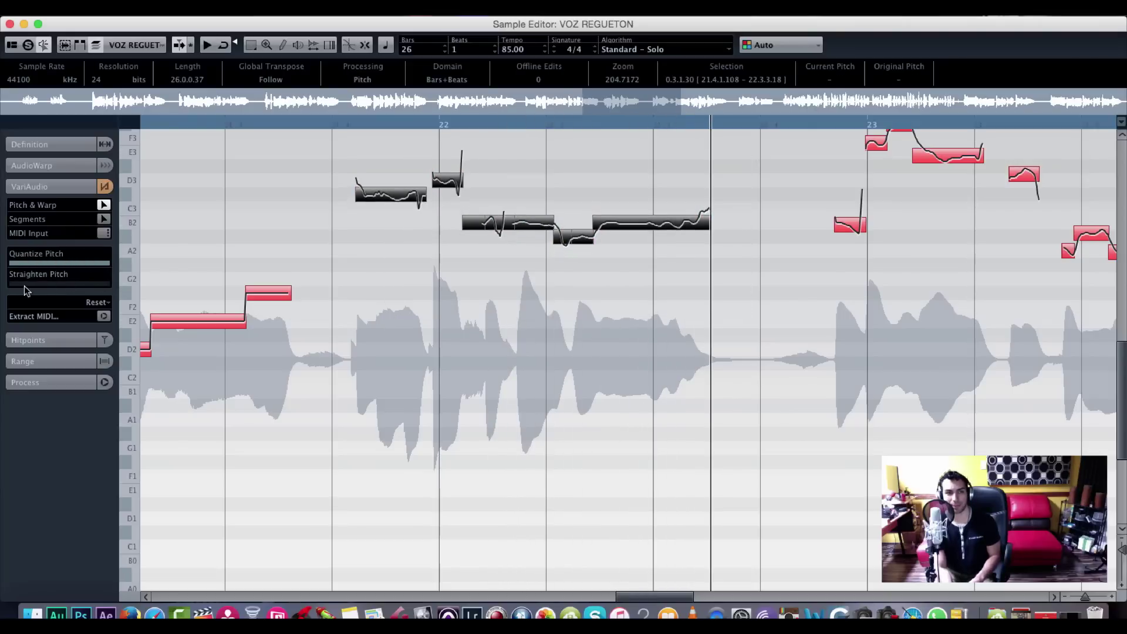
left_click_drag(24, 286, 143, 291)
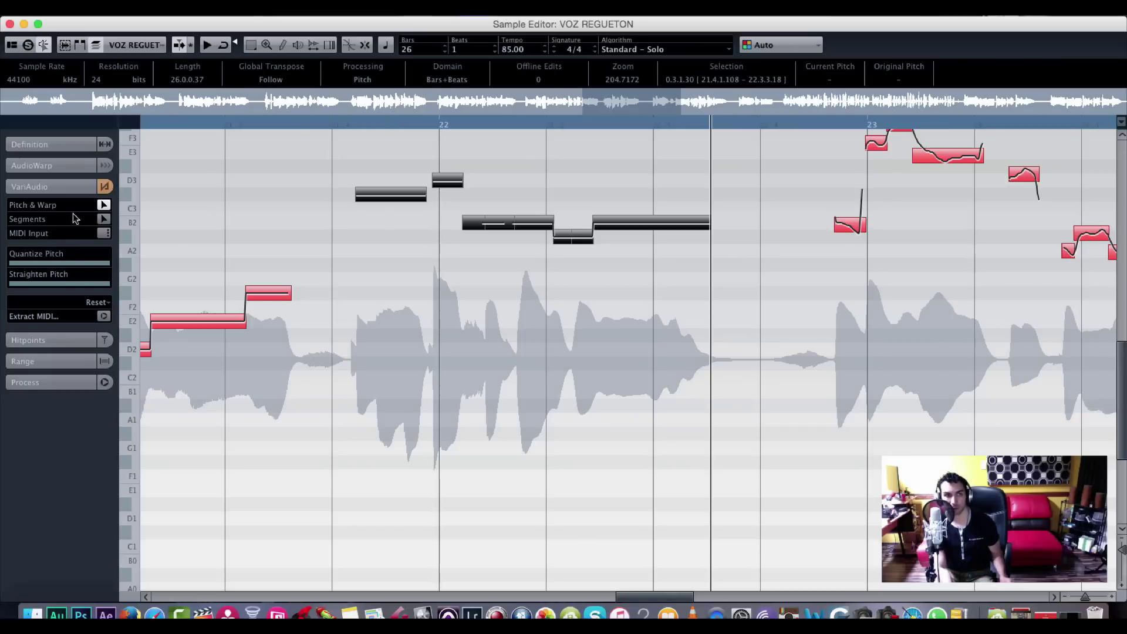
left_click(331, 125)
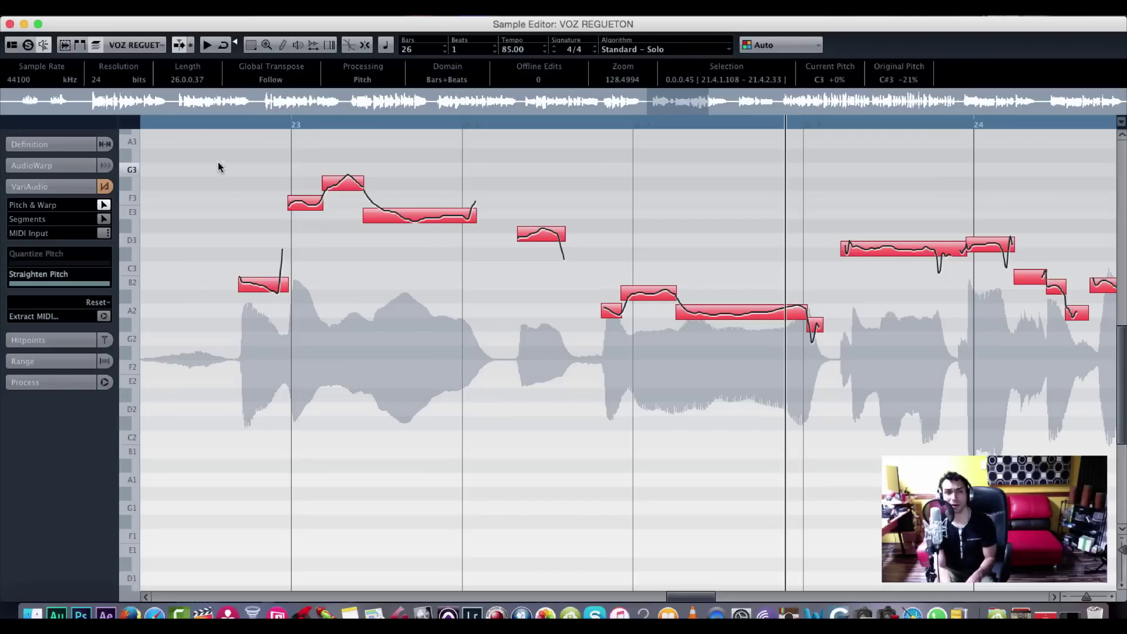
Fully quantize and straighten the pitch of all notes in the bar 23 phrase and play it from just before bar 23
left_click_drag(226, 150, 826, 403)
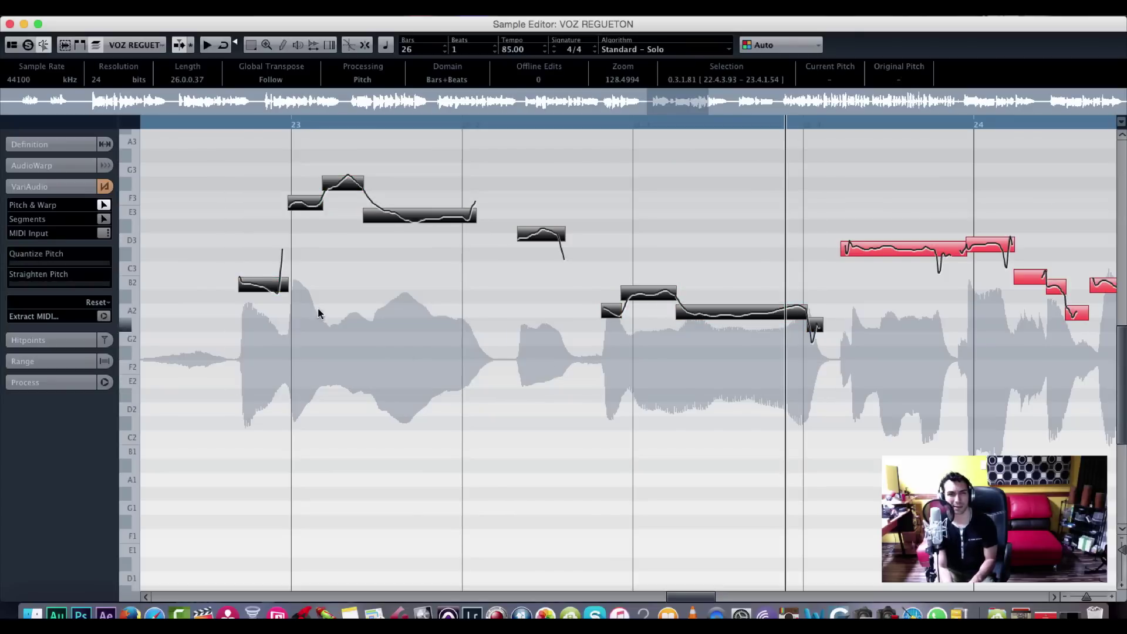
left_click_drag(22, 266, 134, 270)
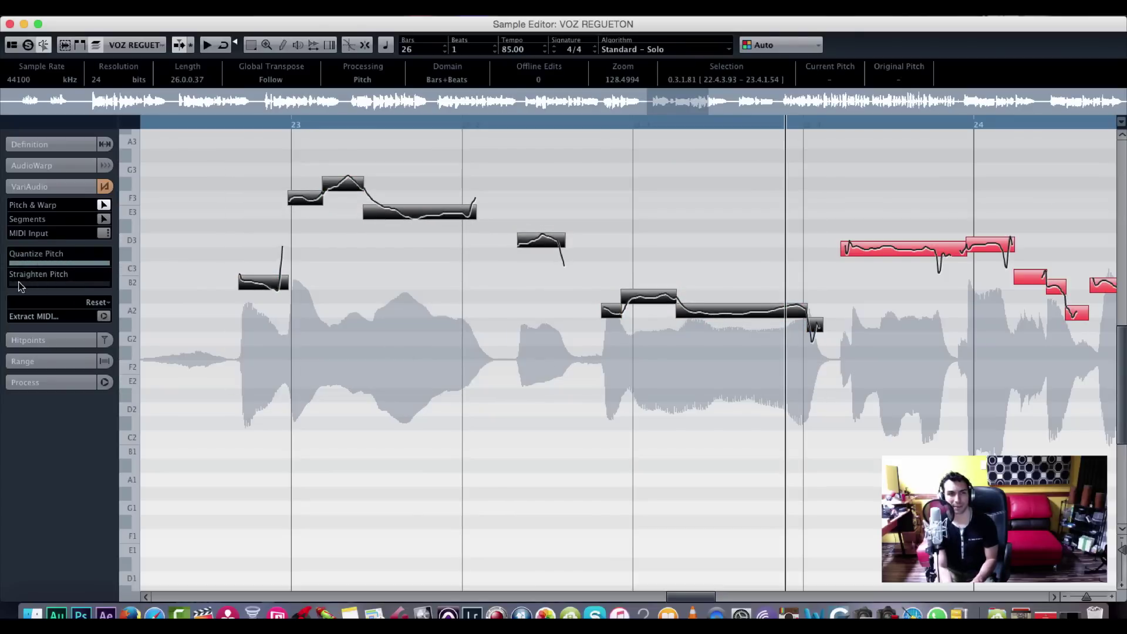
left_click_drag(21, 286, 178, 297)
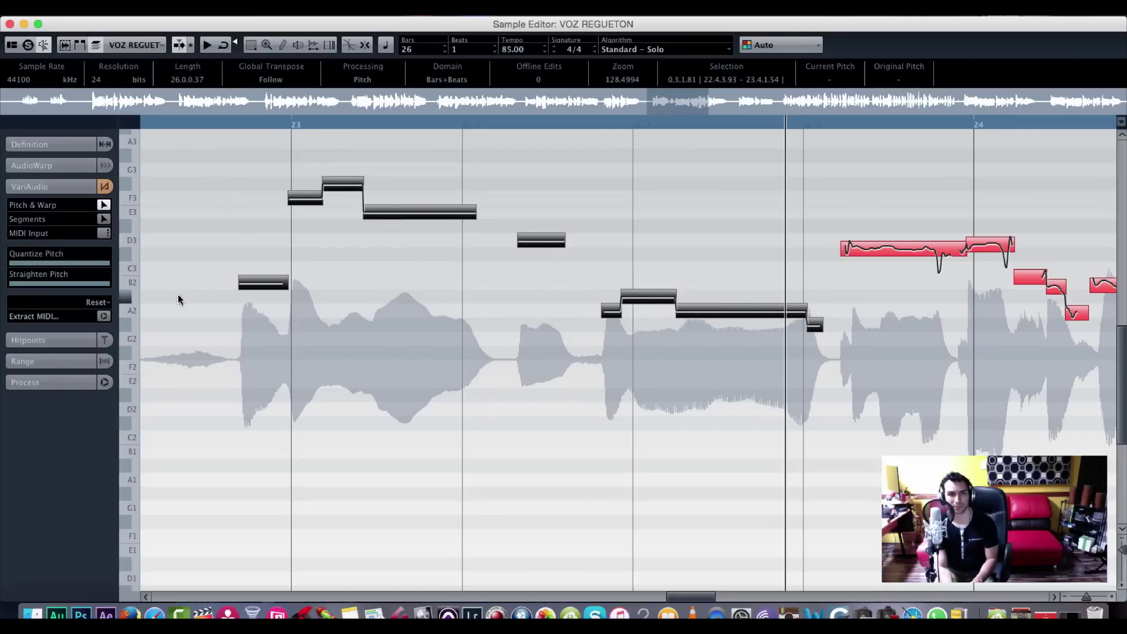
double_click(168, 125)
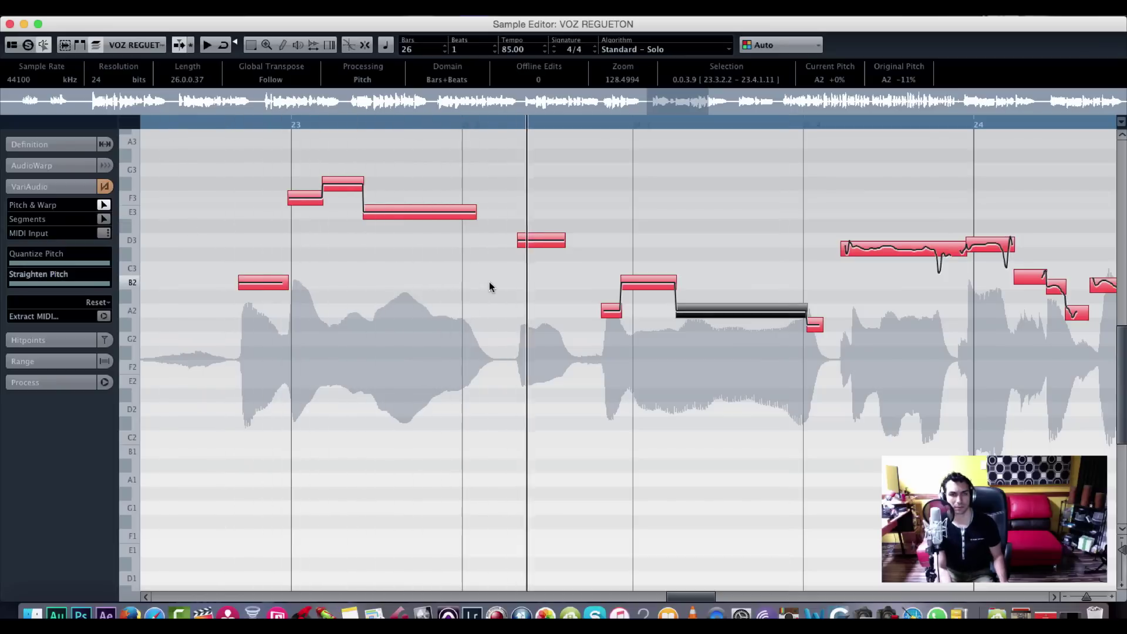
Raise the short A2 note in bar 23 to A#2 and play the phrase from just before bar 23
left_click(608, 312)
left_click_drag(608, 310, 609, 297)
left_click(207, 125)
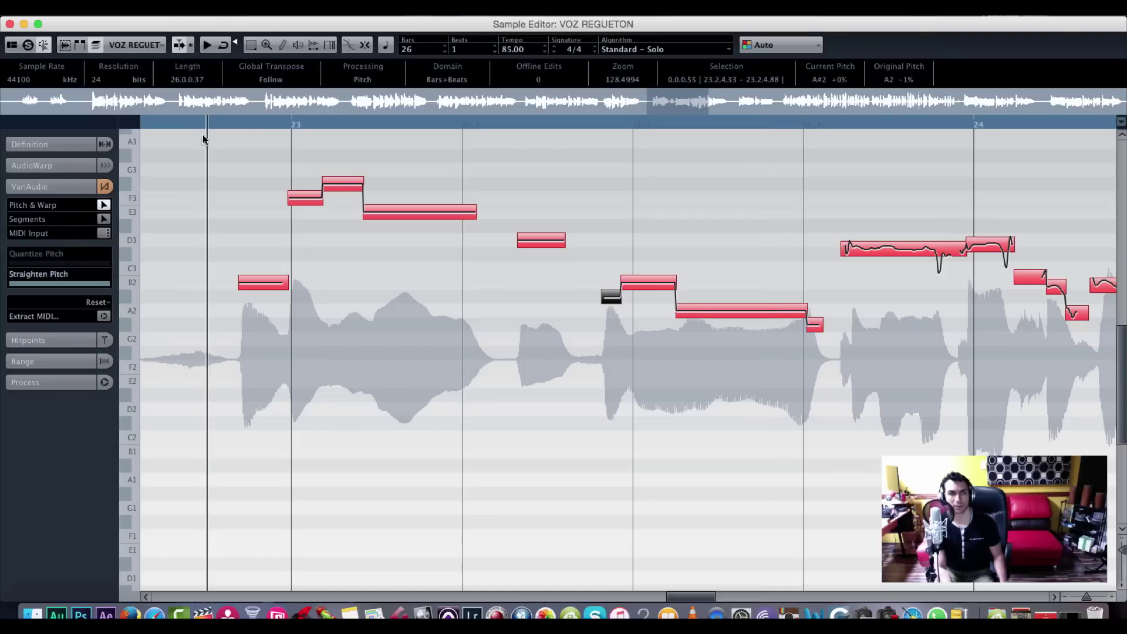
key("space")
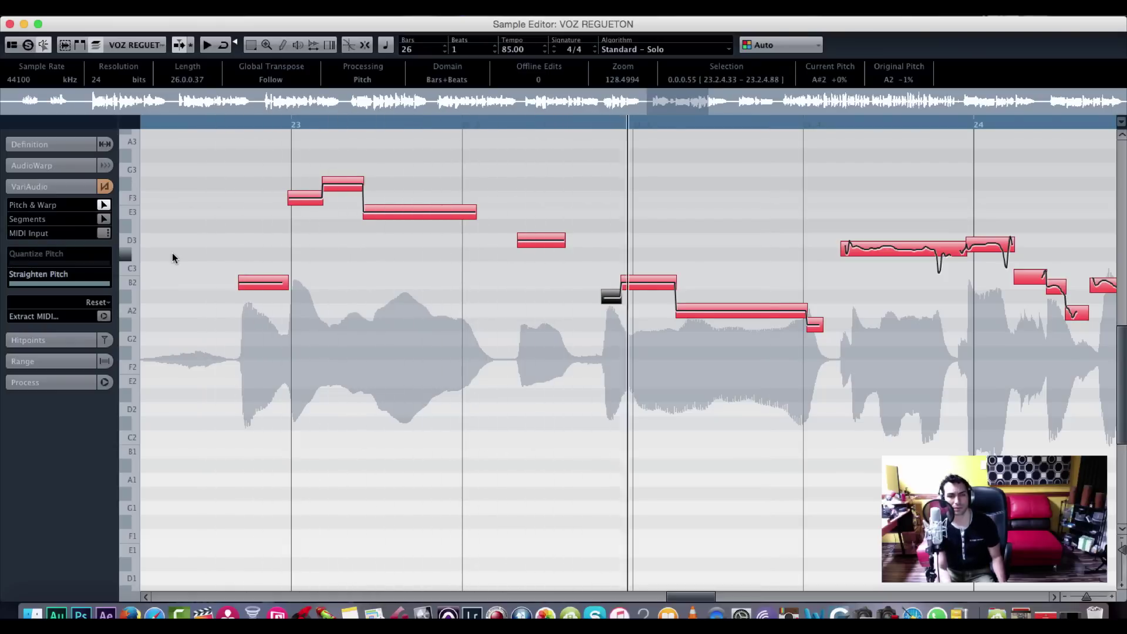
Select the notes leading into bar 24 and the D2 note ending the bar 31 phrase, and set playback near bar 30
scroll(485, 352, "right", 10)
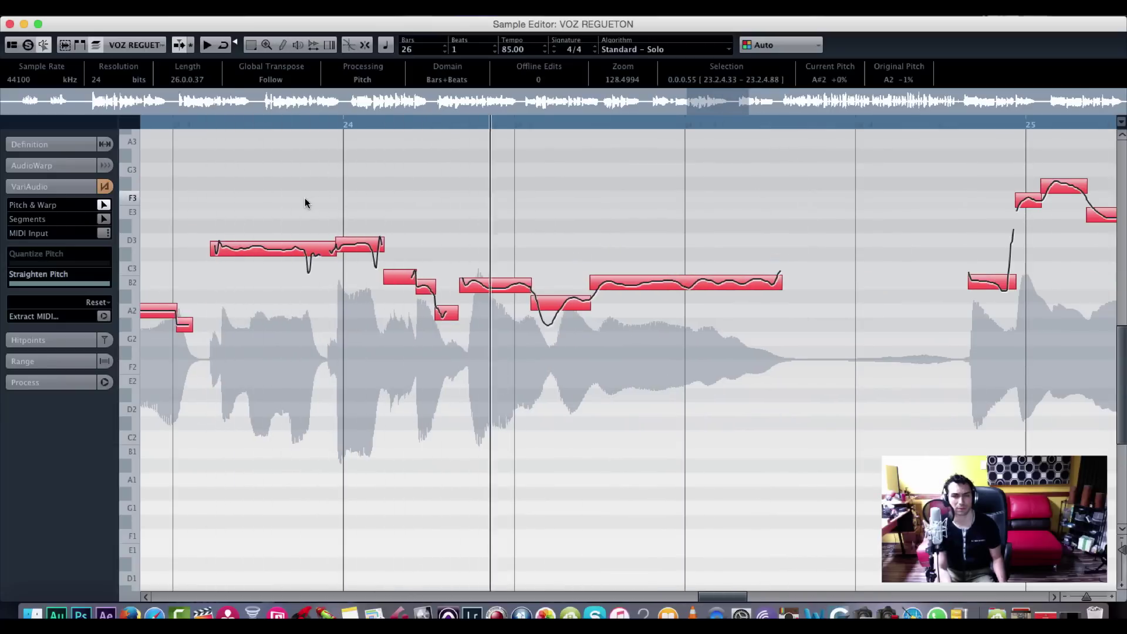
left_click_drag(271, 196, 352, 252)
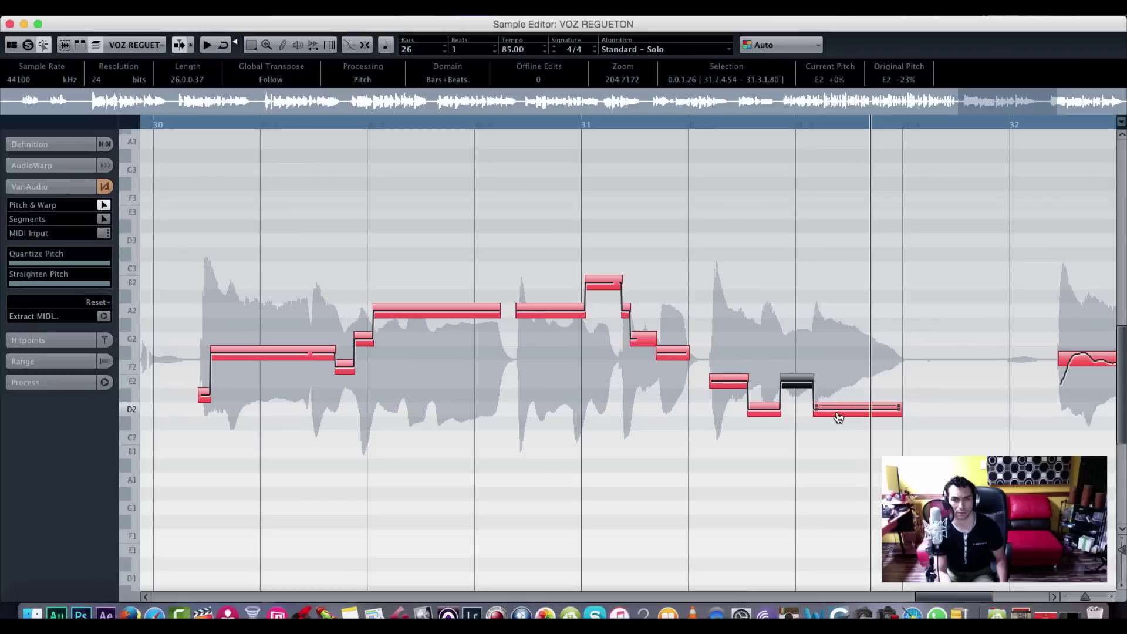
left_click(838, 417)
left_click_drag(171, 121, 155, 212)
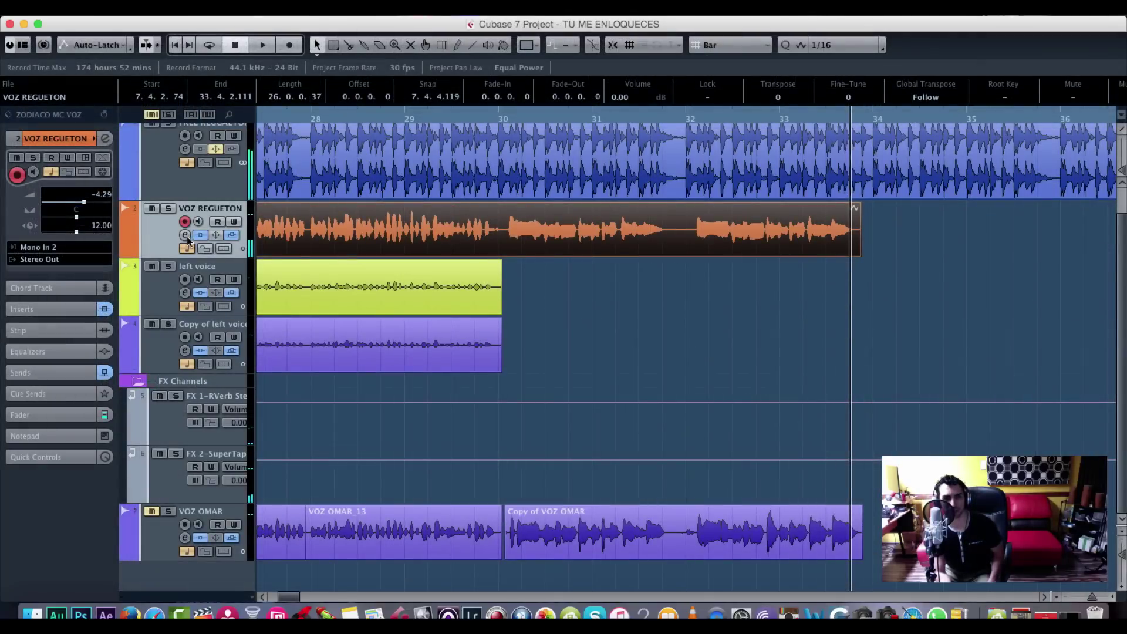
Open the VOZ REGUETON track's channel settings, access its AutoTuneSS insert, and move the settings window aside
left_click(185, 235)
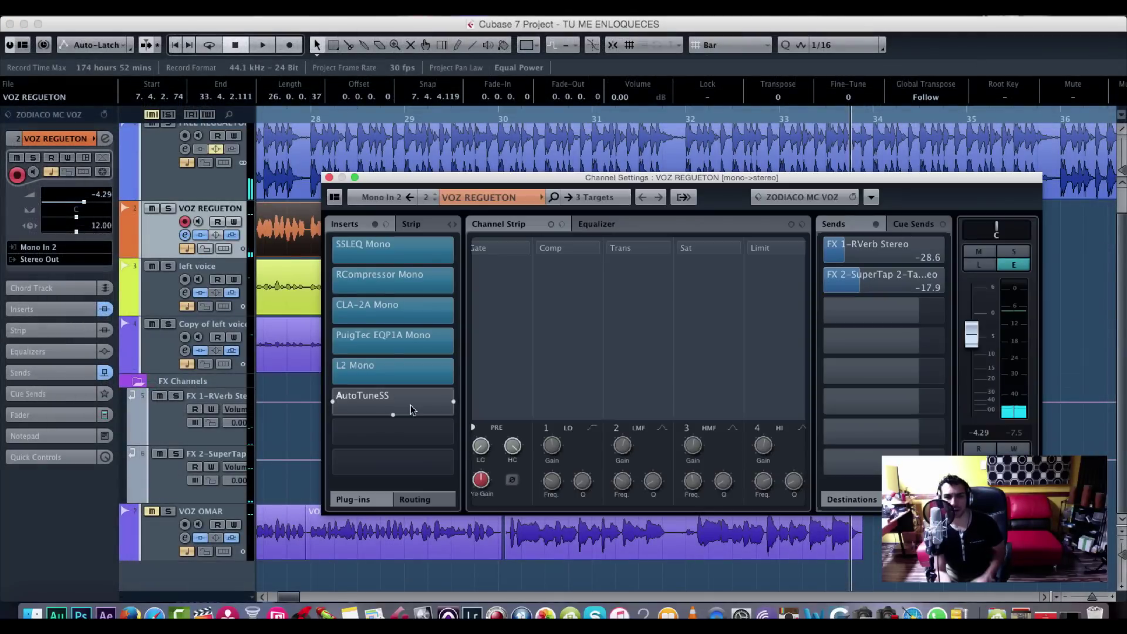
left_click(384, 399)
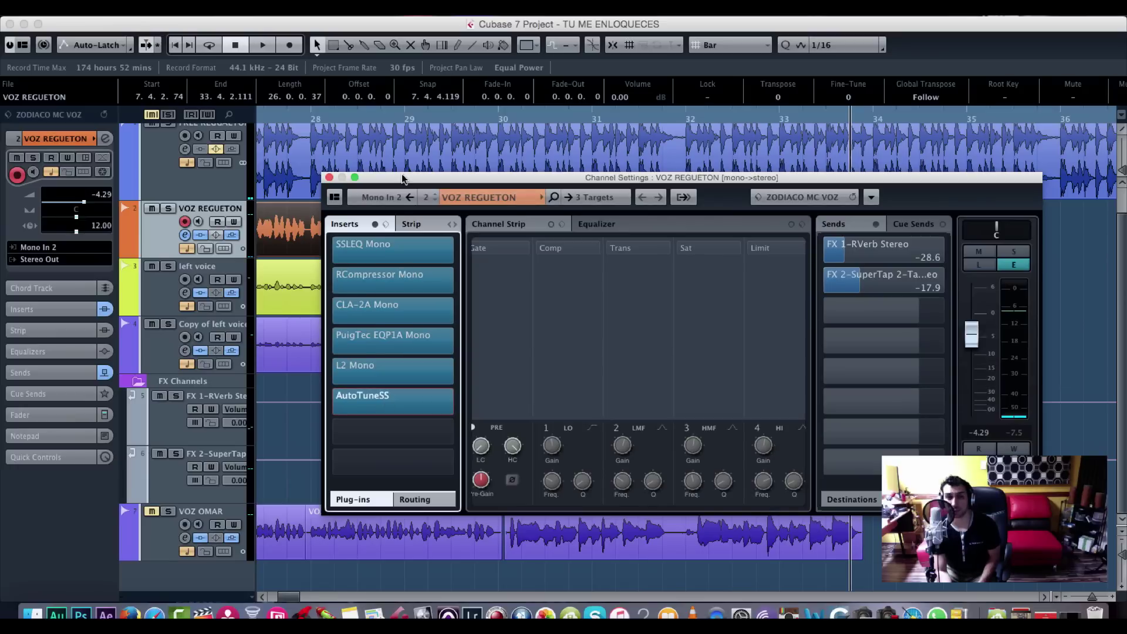
left_click_drag(402, 178, 493, 189)
left_click(469, 420)
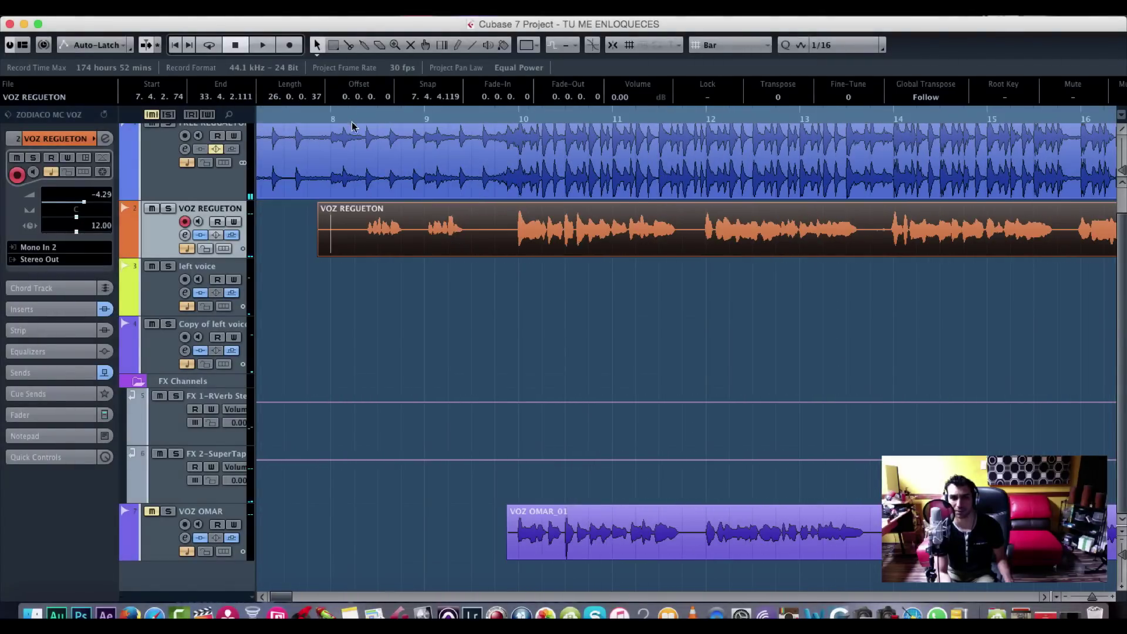
Play the corrected vocal with the instrumental in the project from just after bar 8
left_click(352, 125)
key("space")
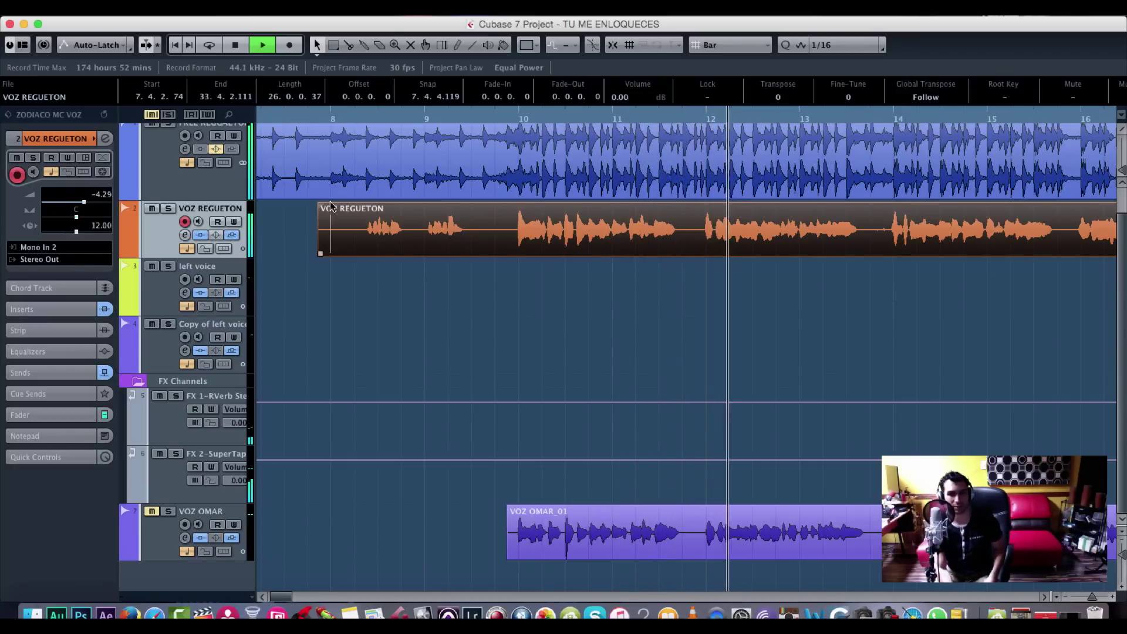
scroll(539, 285, "right", 5)
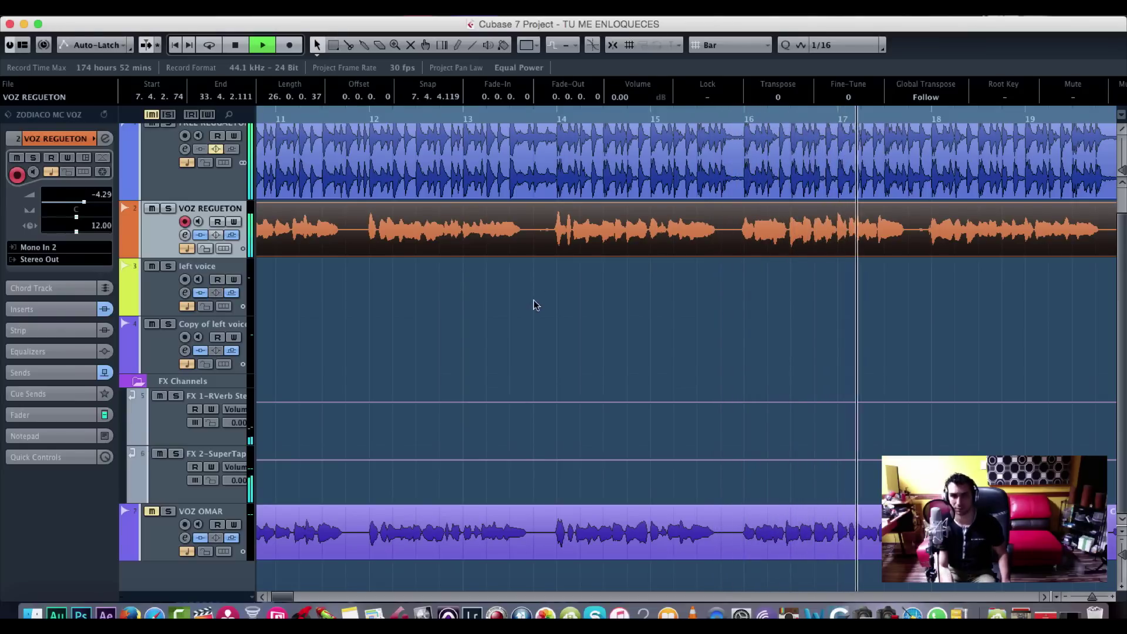
Play from just before bar 16 and open the VOZ REGUETON clip in the Sample Editor around that bar
left_click(731, 117)
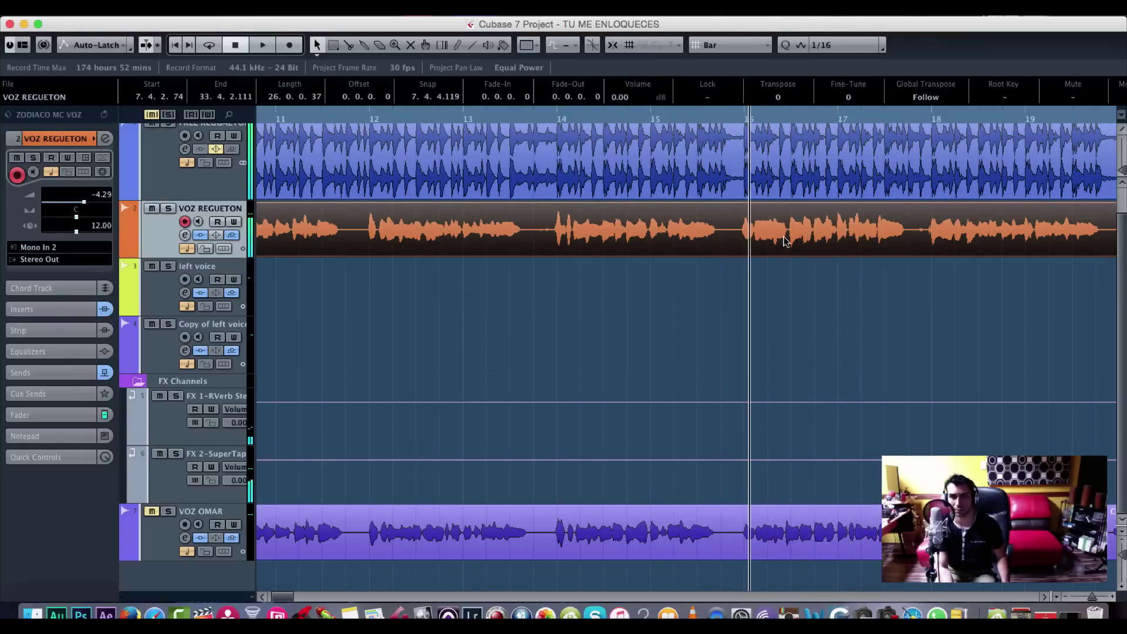
double_click(757, 221)
left_click(679, 306)
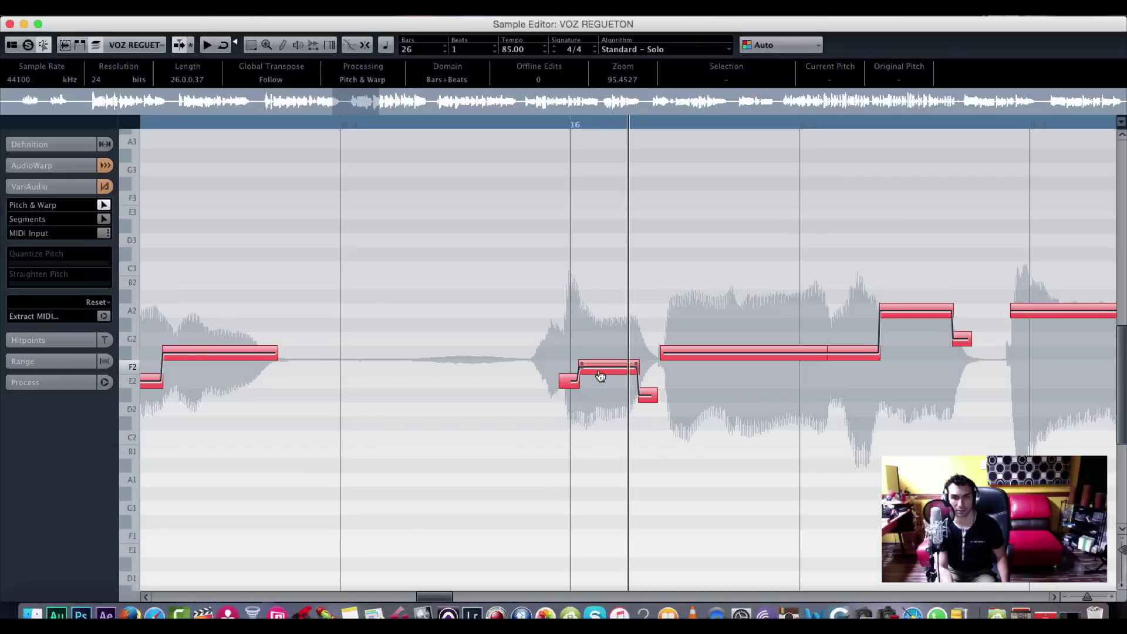
Raise the F2 note at bar 16 to F#2 and the lowest note early in bar 17 to B1, checking the phrase in playback
left_click_drag(600, 375, 600, 362)
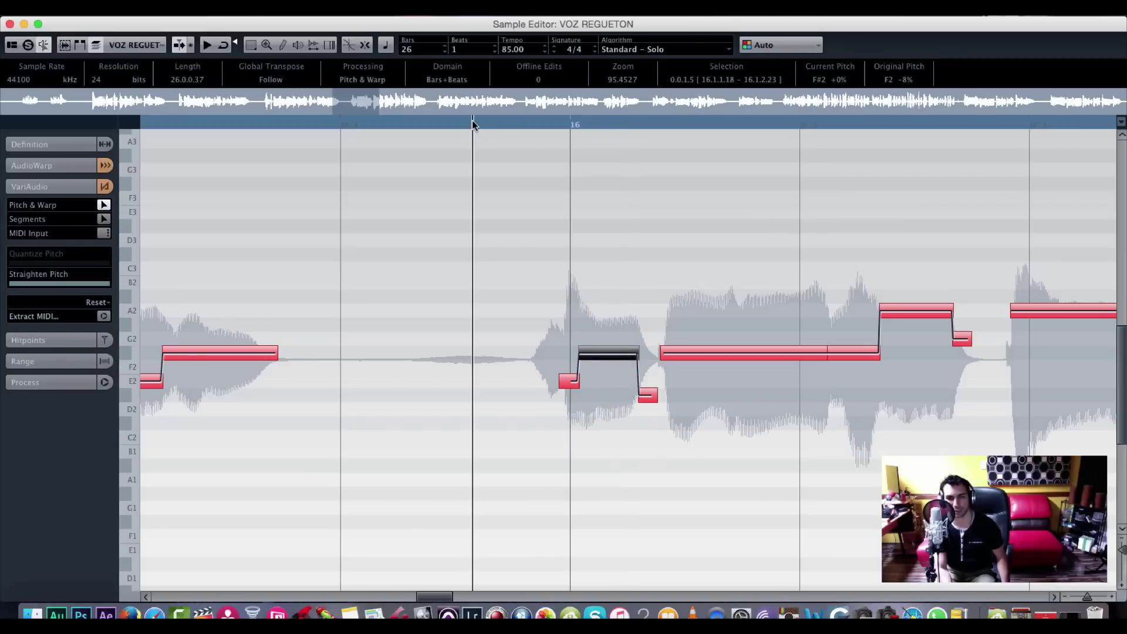
key("space")
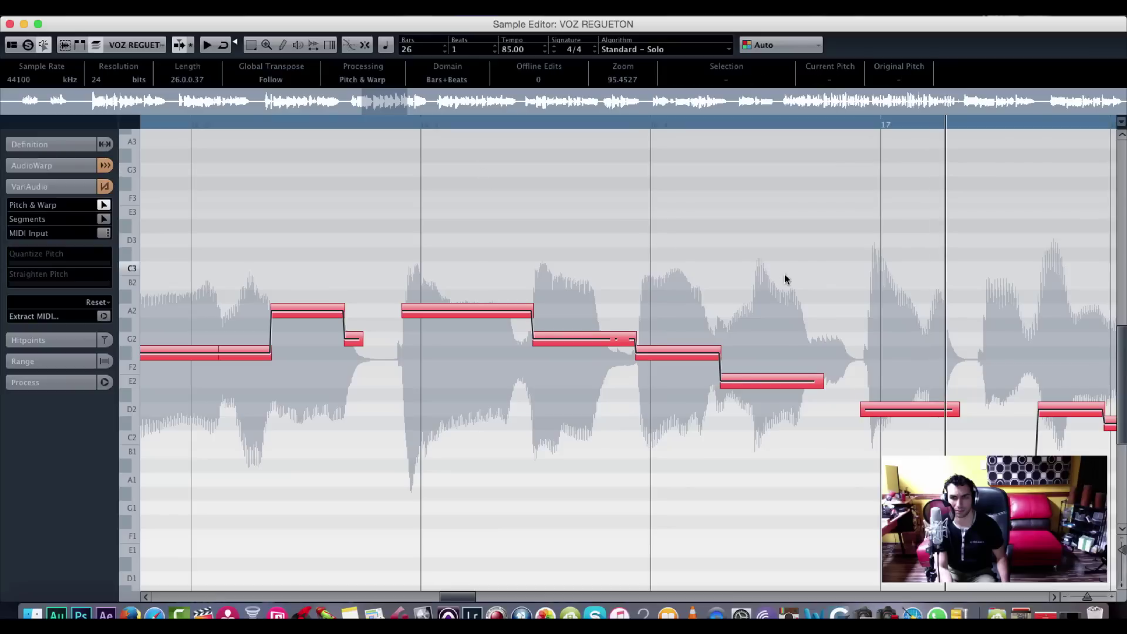
left_click(910, 417)
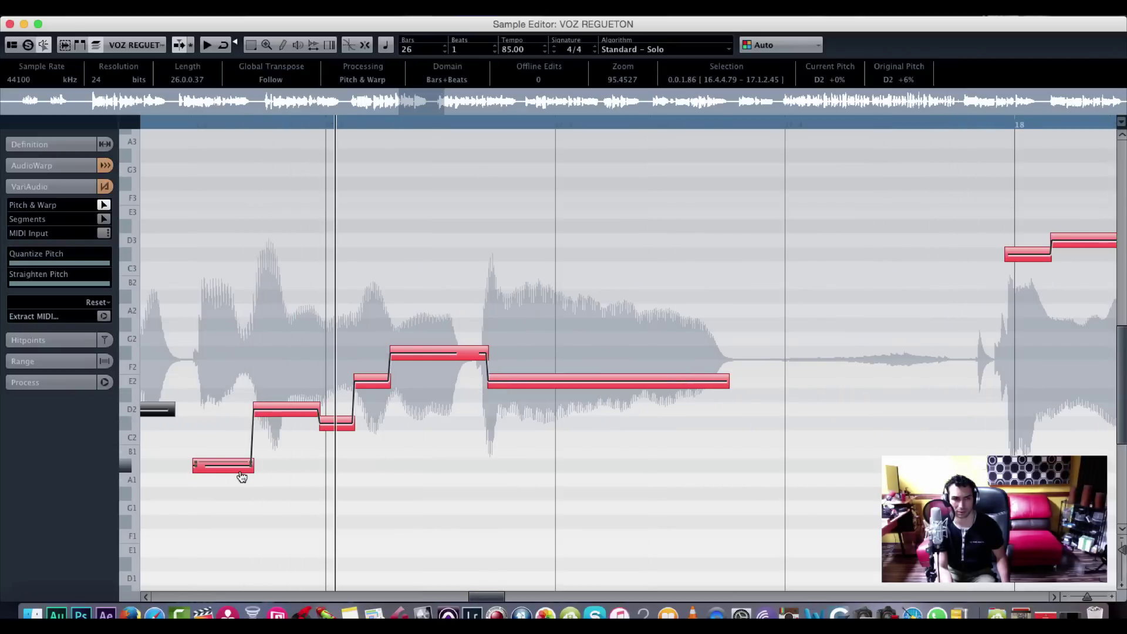
left_click_drag(241, 476, 242, 464)
scroll(397, 350, "left", 10)
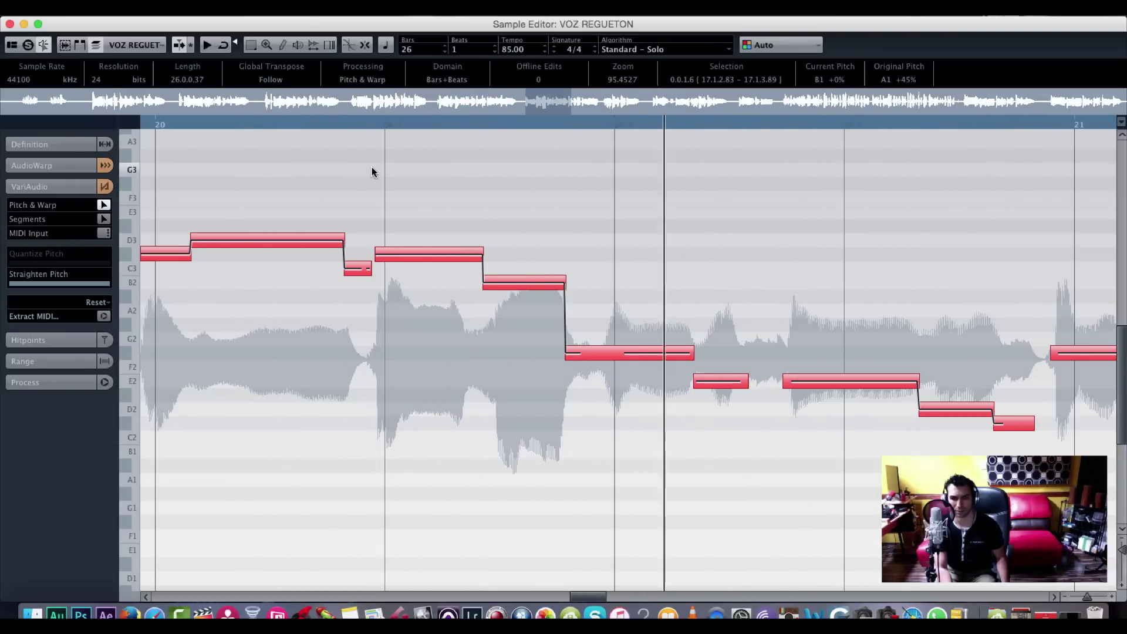
Return from the Sample Editor to the project and play the corrected vocal in the mix until just after the VOZ REGUETON clip ends
left_click(22, 26)
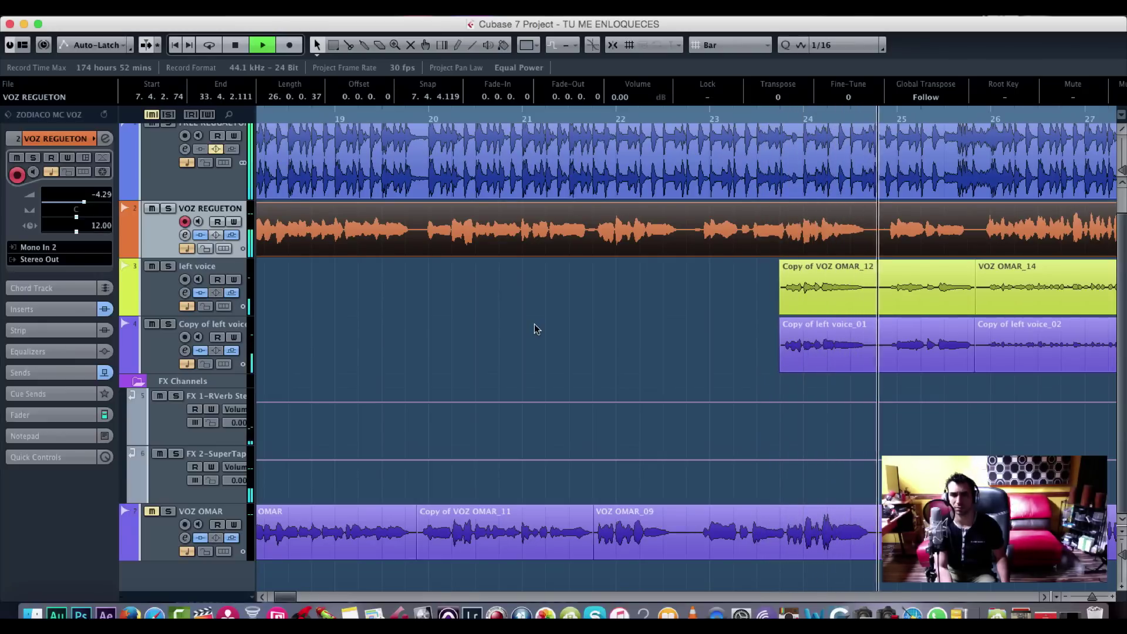
scroll(553, 360, "right", 5)
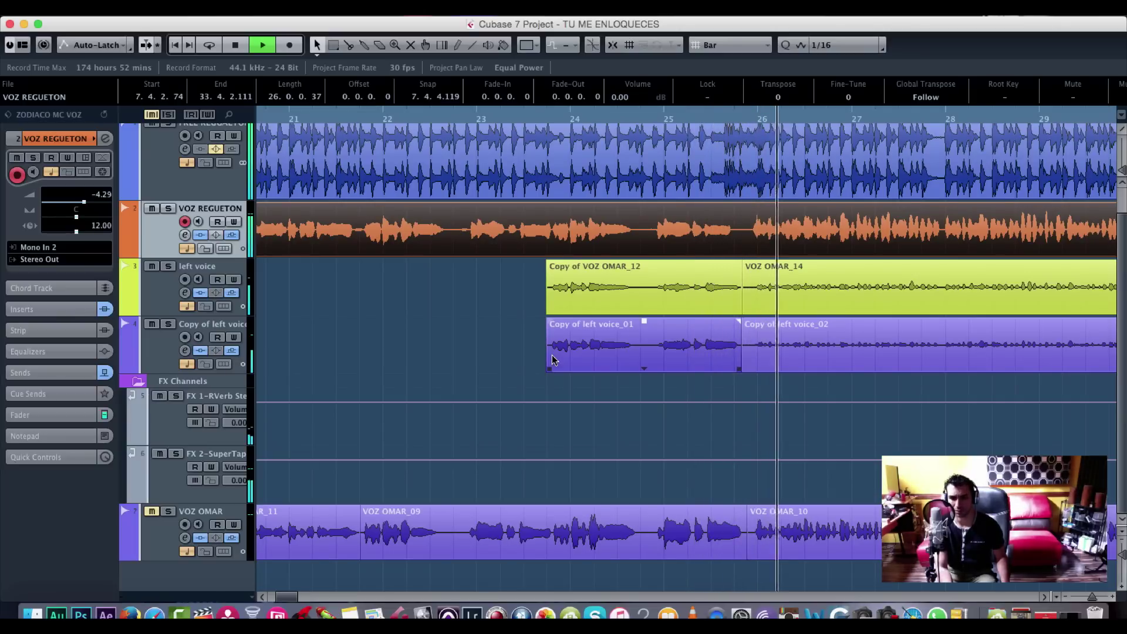
scroll(553, 360, "right", 6)
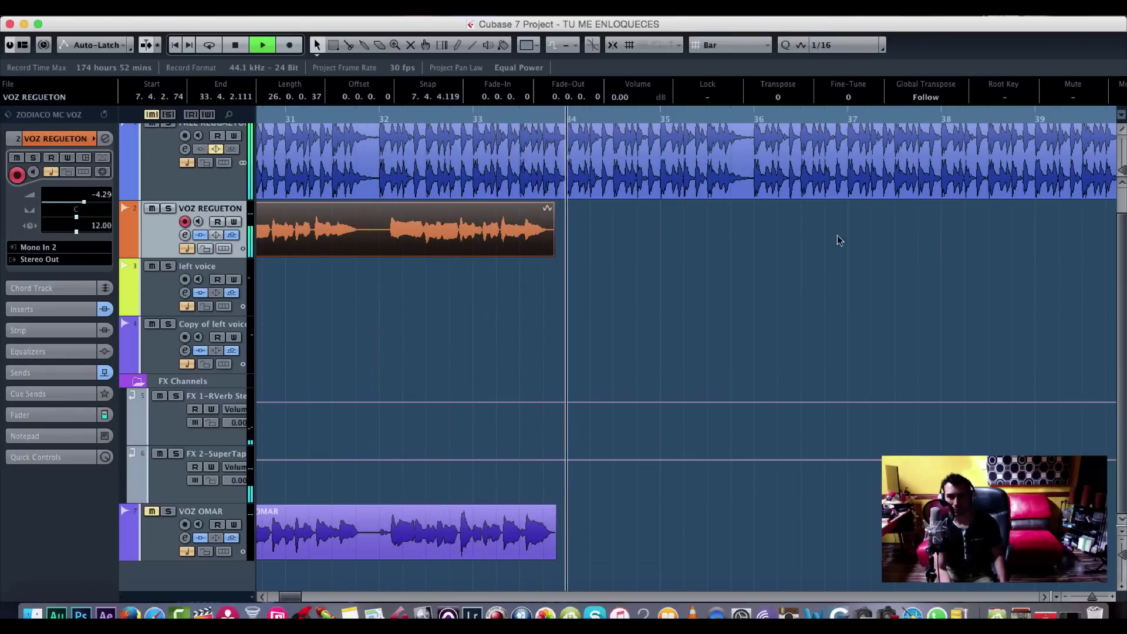
key("space")
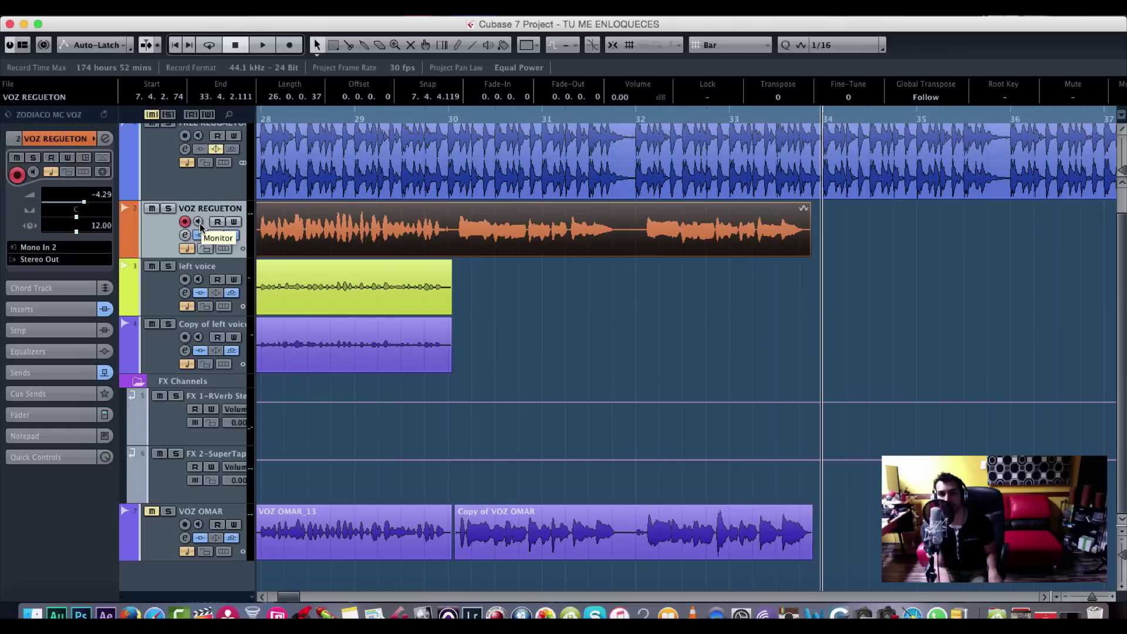
Start playback near the end of the VOZ REGUETON clip and enable input monitoring on its track
left_click(642, 119)
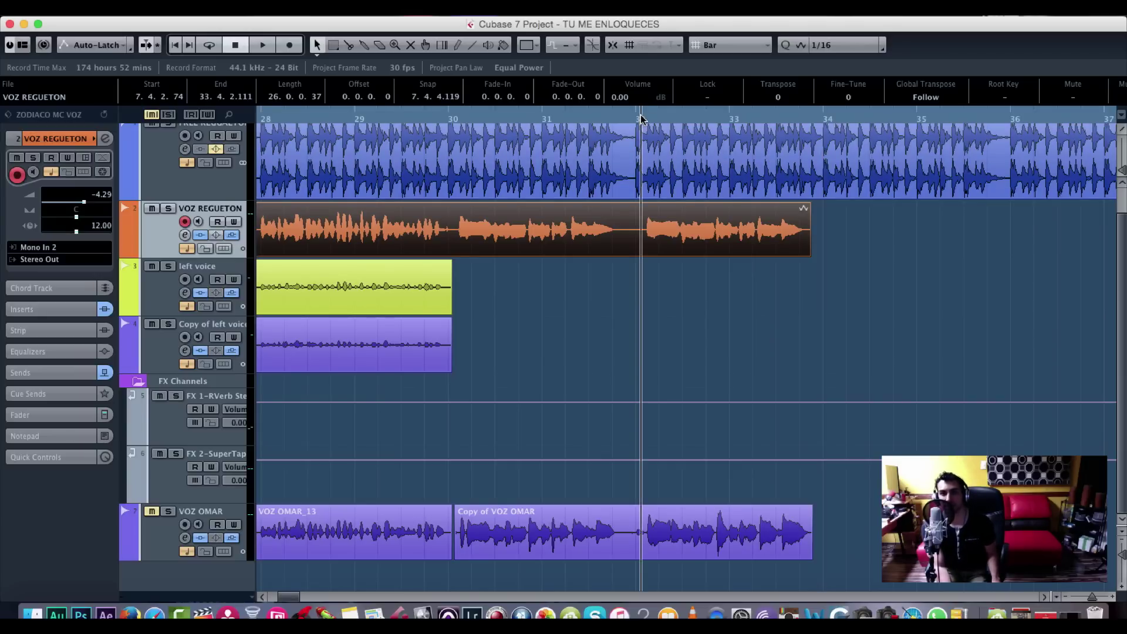
left_click(820, 120)
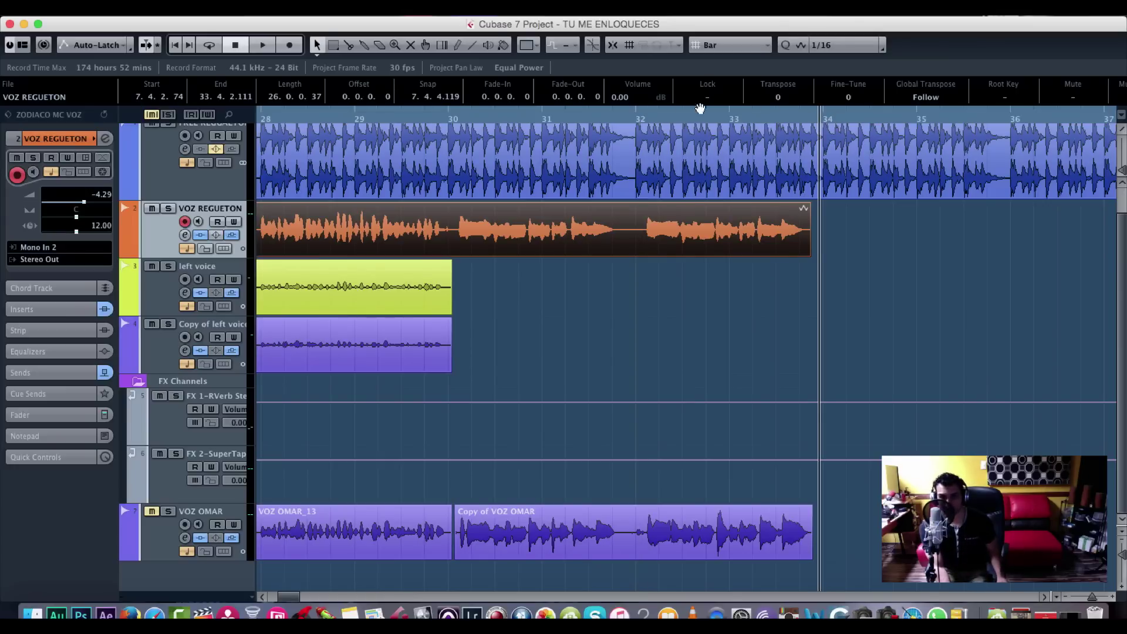
key("space")
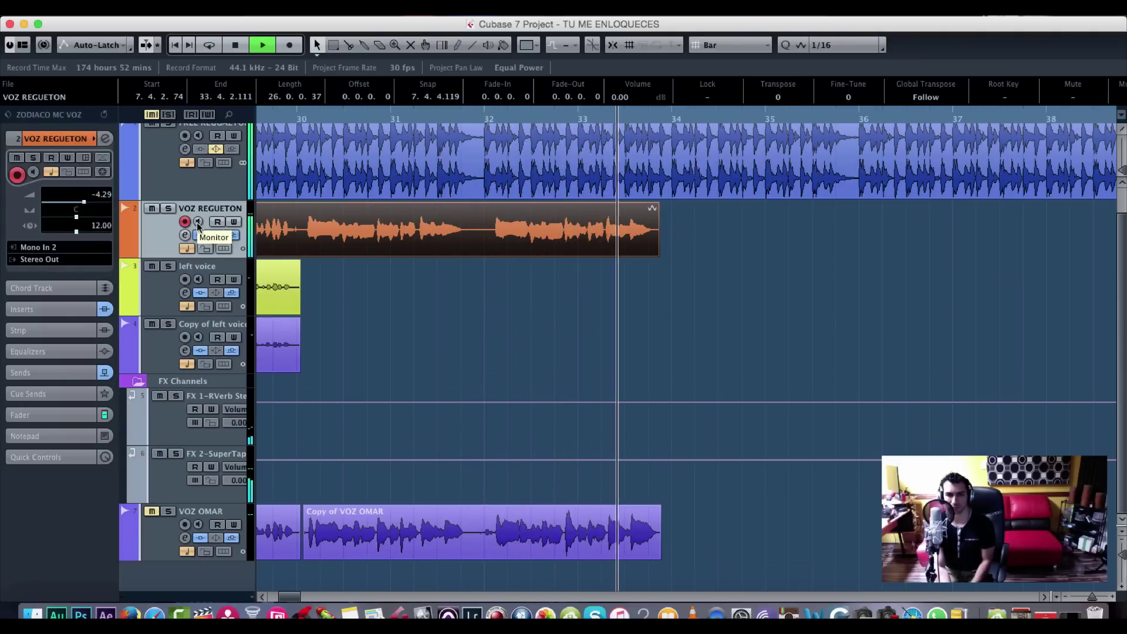
left_click(198, 226)
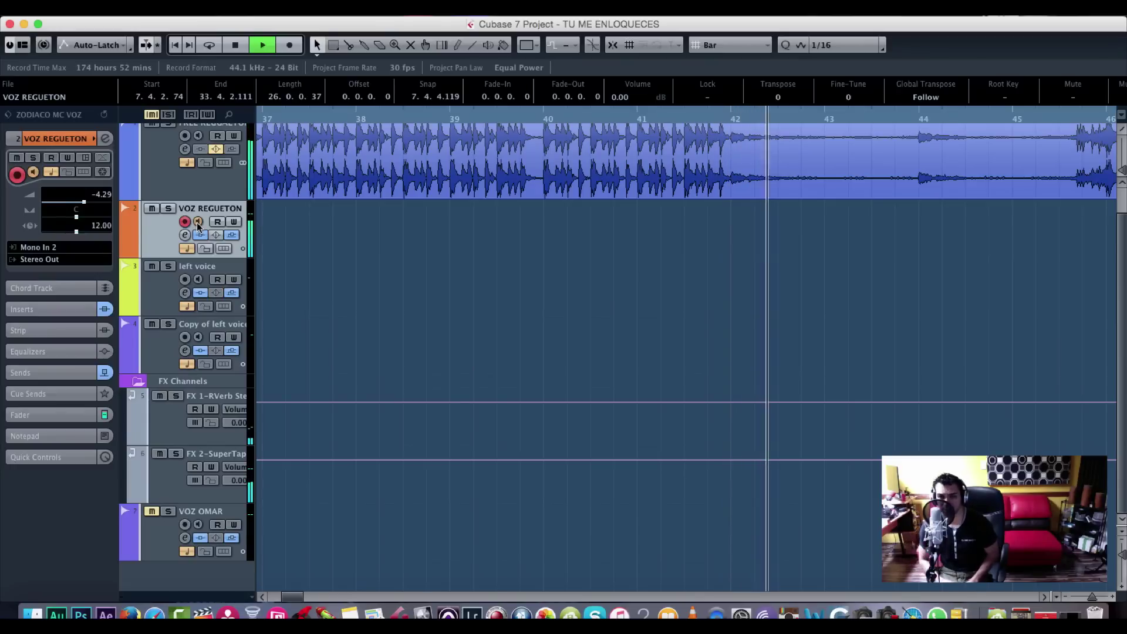